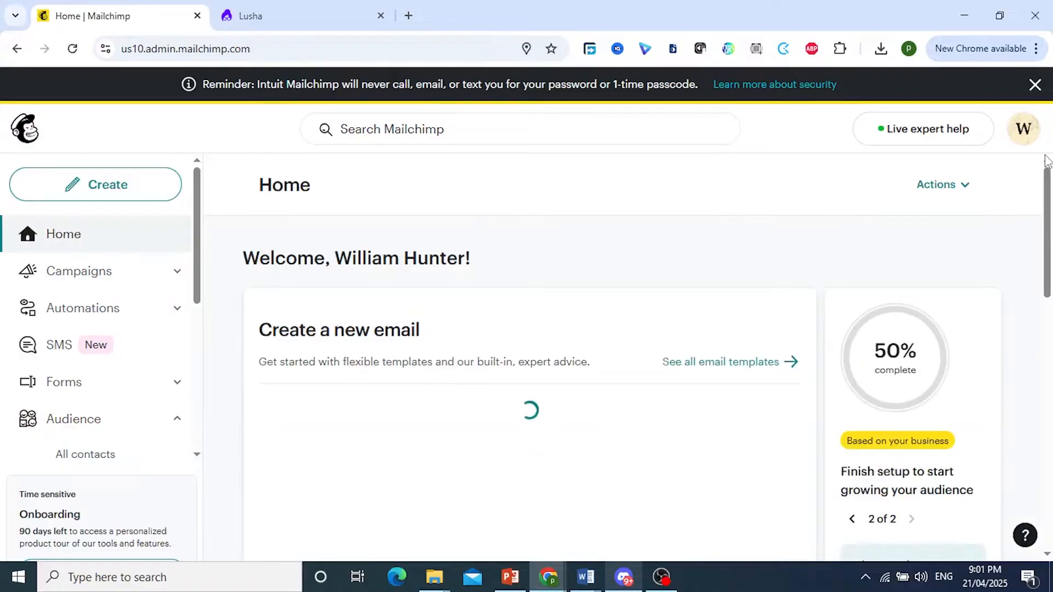
Step: Create a new email campaign from the campaigns list, entering an e-mail address as its internal name
left_click(176, 278)
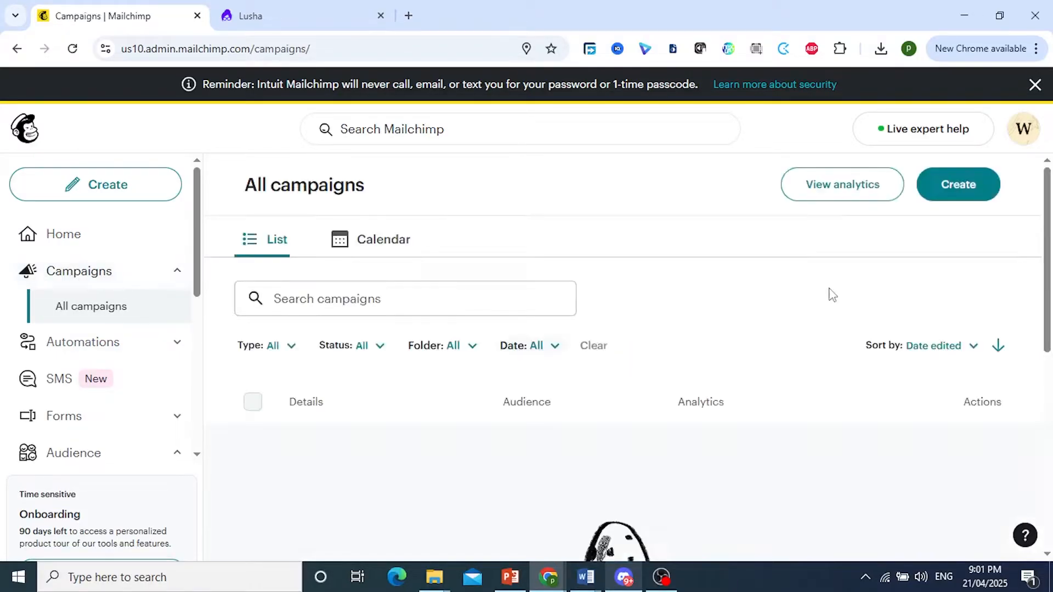
scroll(938, 209, "down", 1)
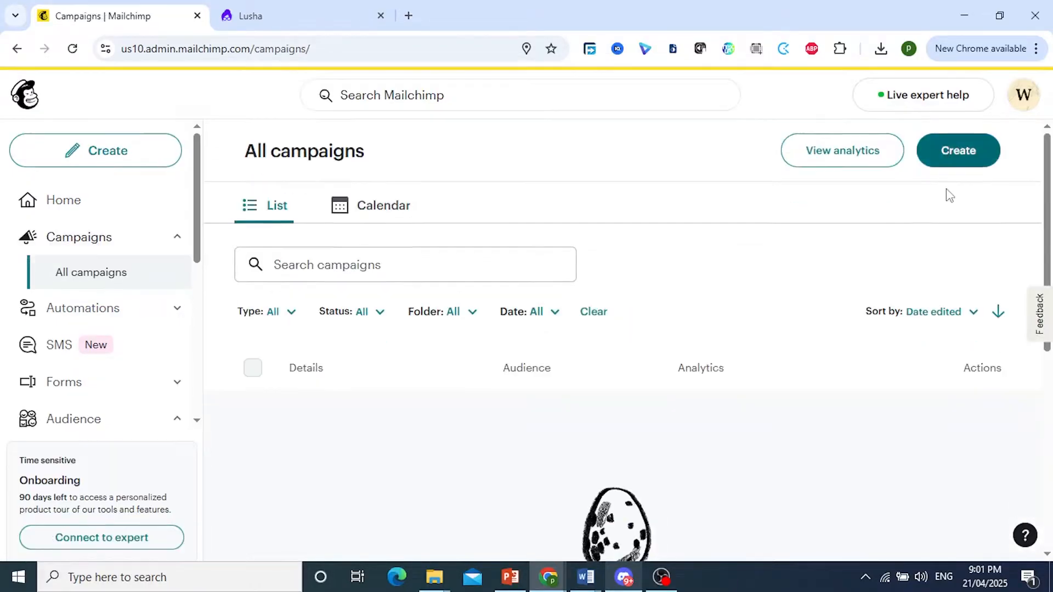
left_click(964, 159)
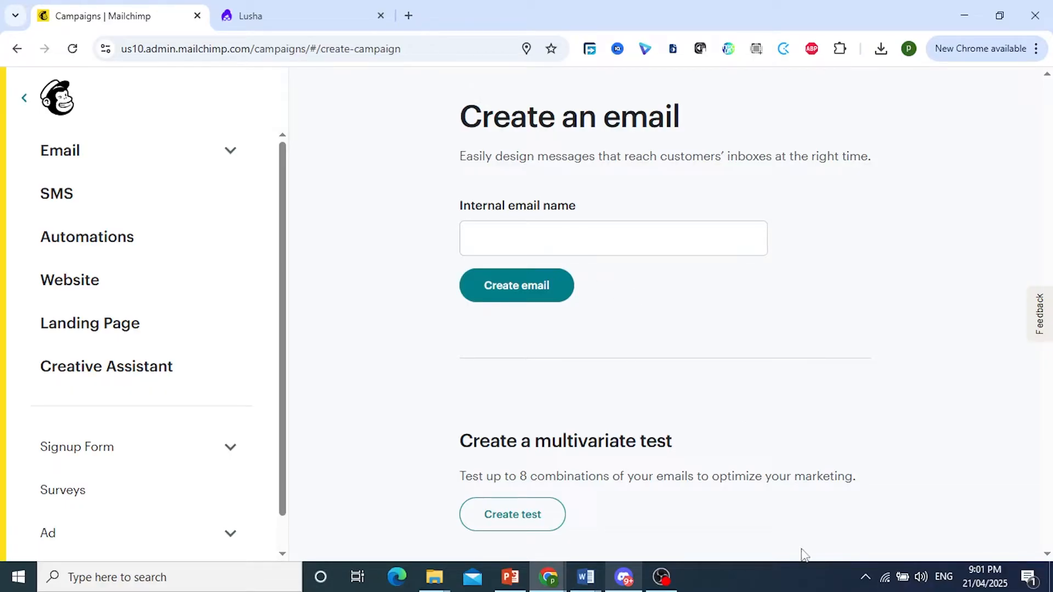
left_click(794, 590)
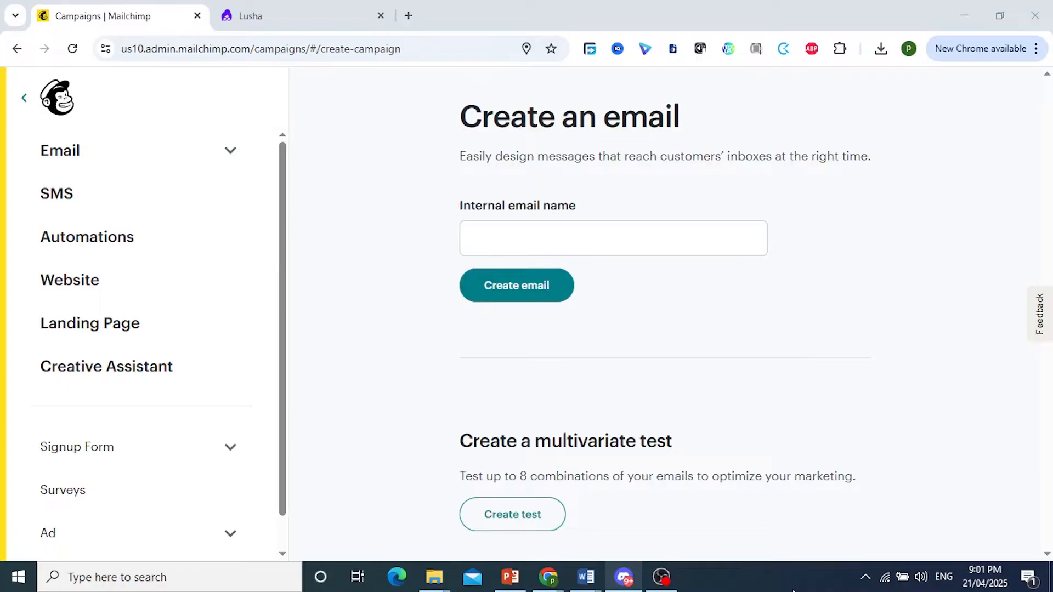
key("ctrl+v")
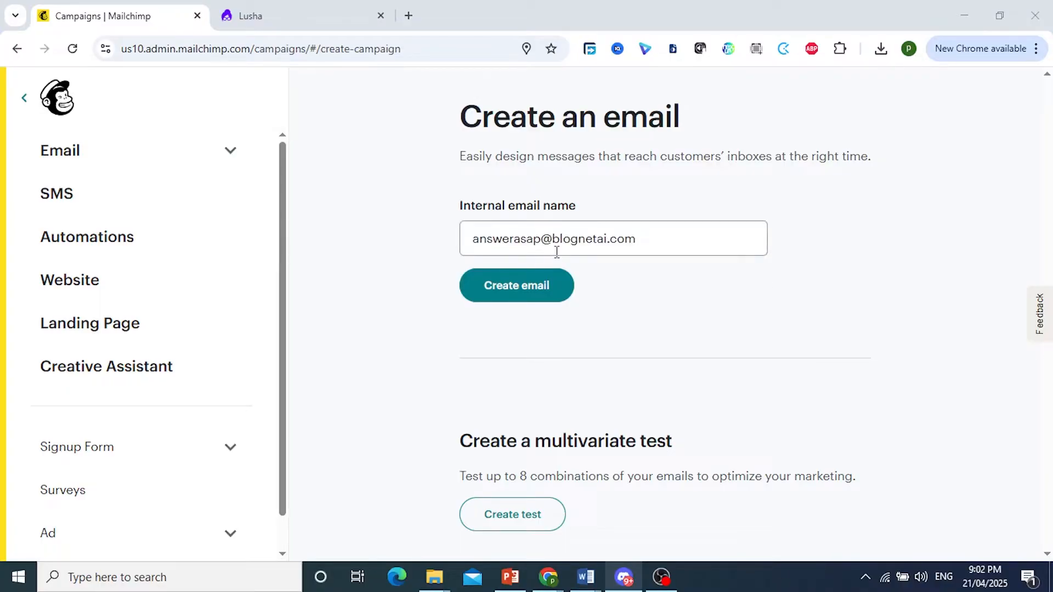
left_click(554, 288)
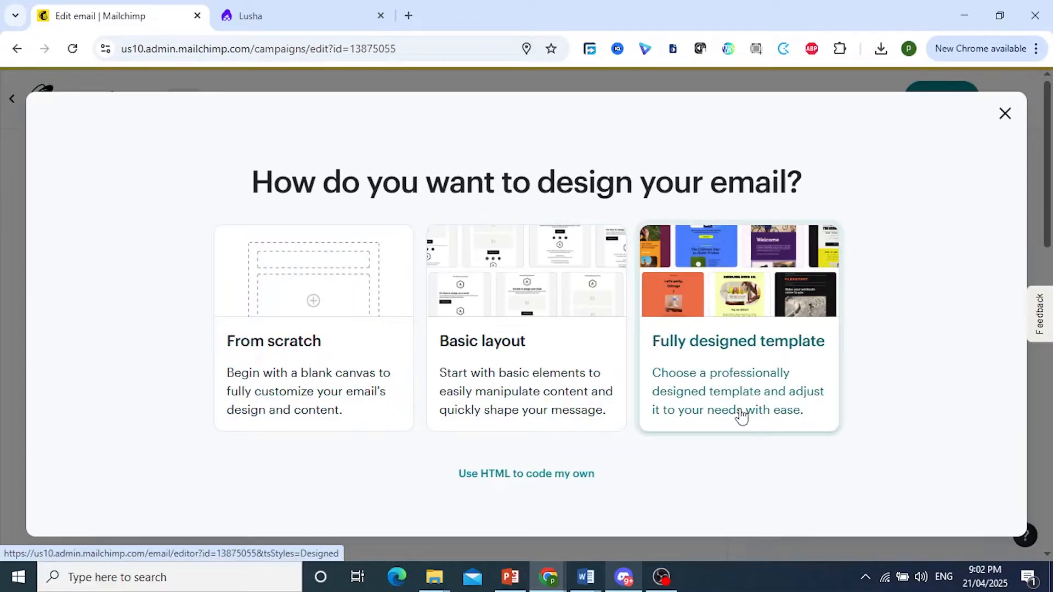
Step: Browse the fully designed templates and apply the Easter Week Specials template from the Announce category
left_click(742, 415)
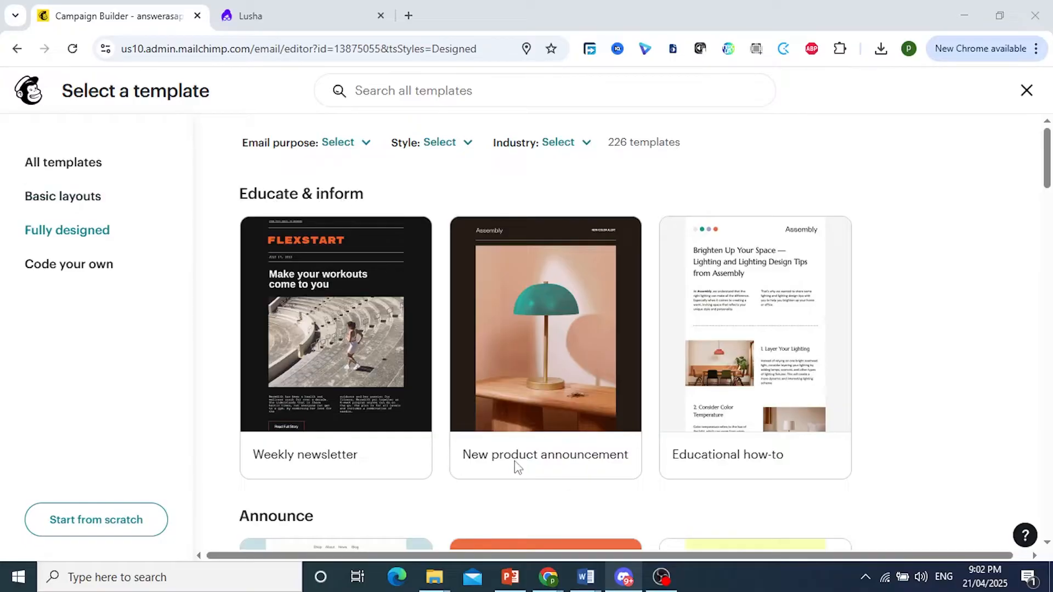
scroll(515, 461, "down", 6)
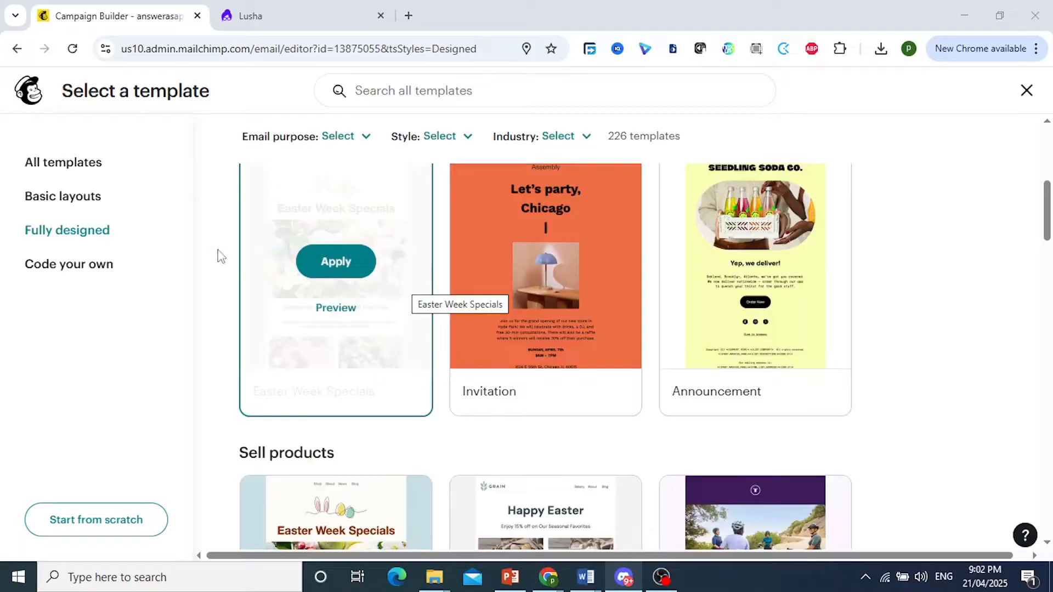
scroll(299, 357, "up", 3)
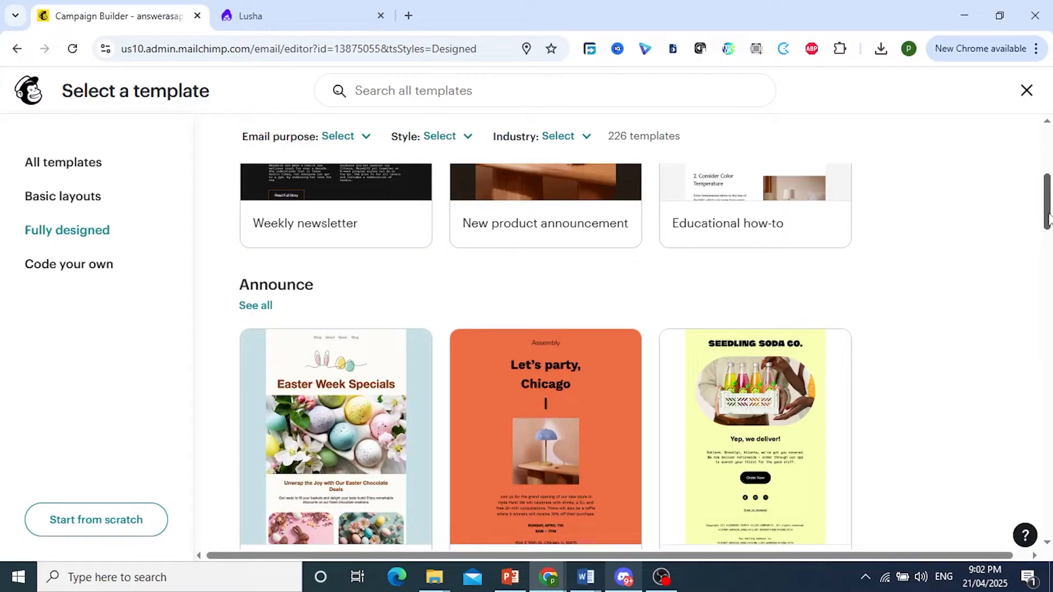
left_click_drag(1048, 225, 1048, 231)
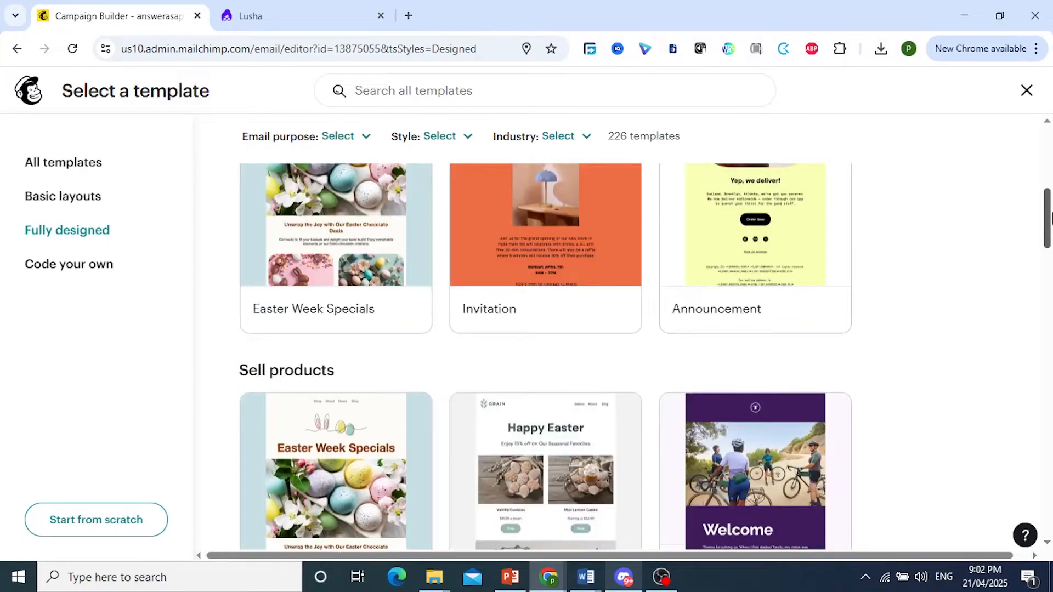
scroll(329, 263, "up", 2)
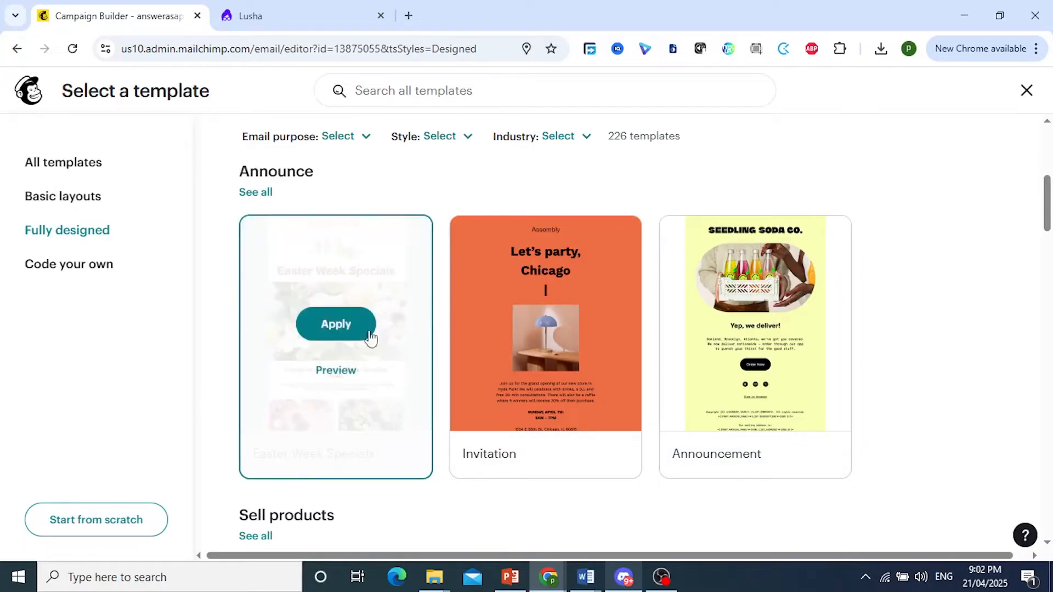
left_click(328, 325)
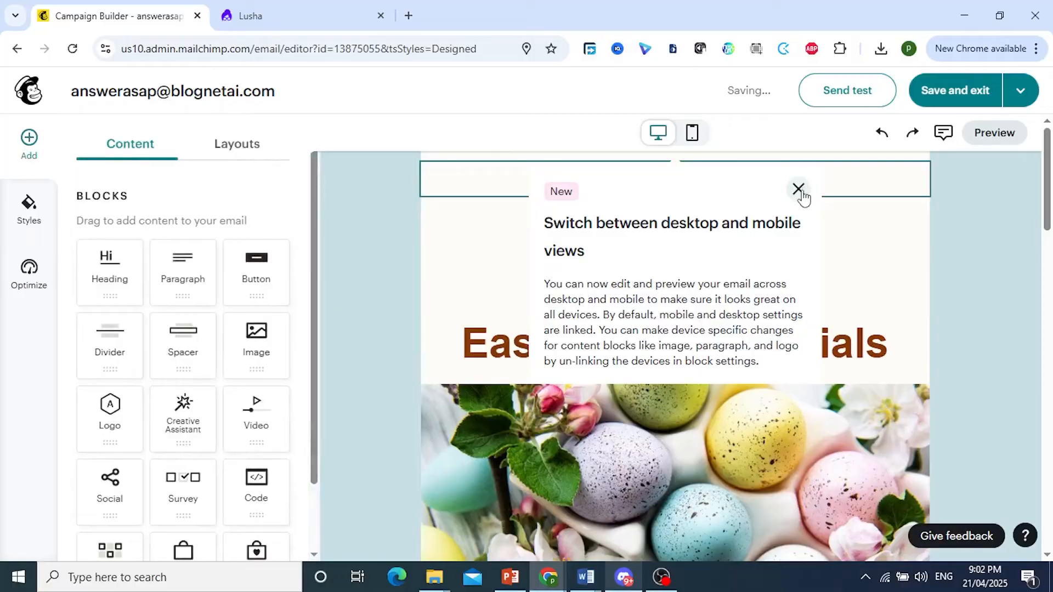
Step: Dismiss the device-view tip, look through the email in mobile view, and return to desktop view
left_click(799, 190)
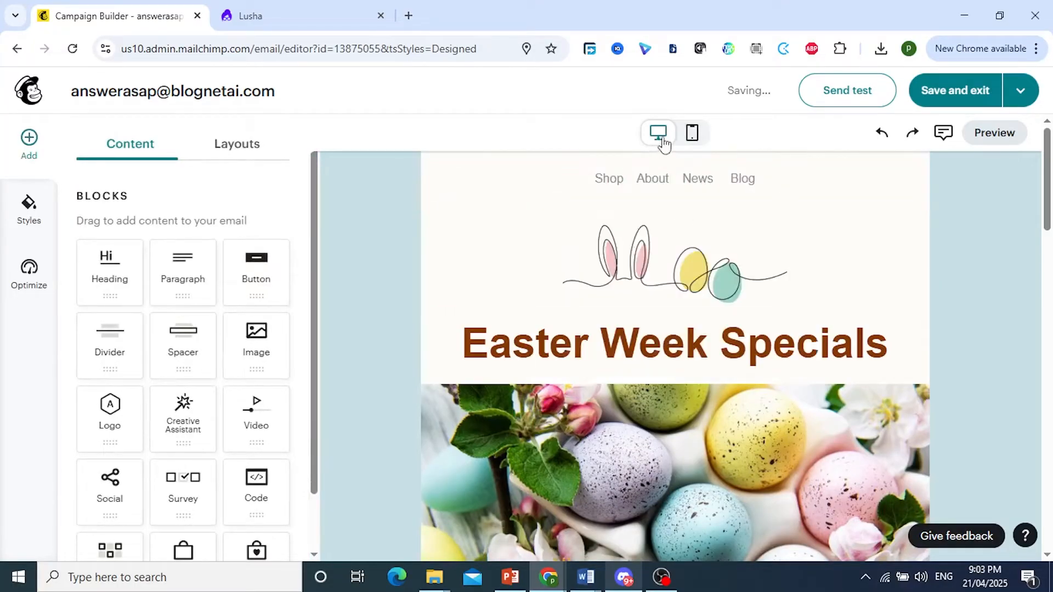
left_click(692, 135)
scroll(706, 374, "down", 15)
scroll(705, 373, "down", 15)
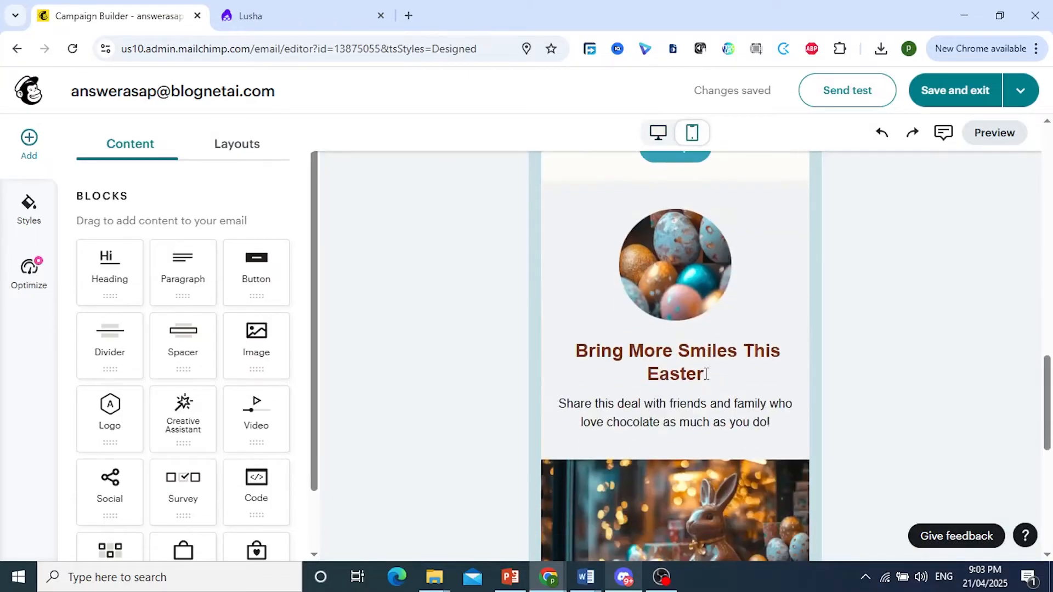
scroll(693, 321, "up", 12)
scroll(693, 321, "up", 10)
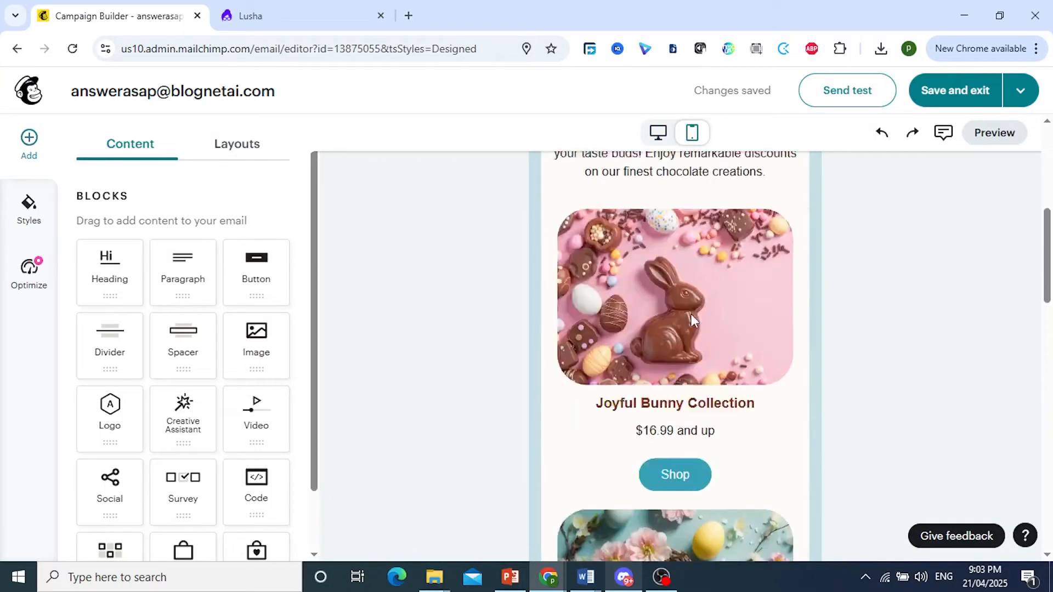
left_click(659, 135)
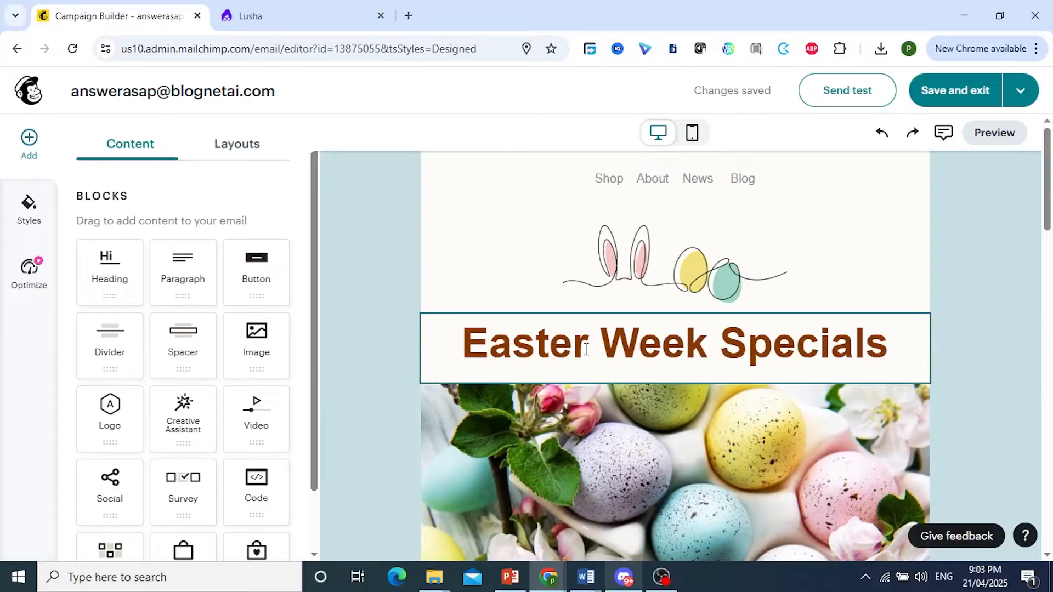
Step: Add an exclamation mark to the main heading so it reads "Easter Week Specials!"
double_click(586, 349)
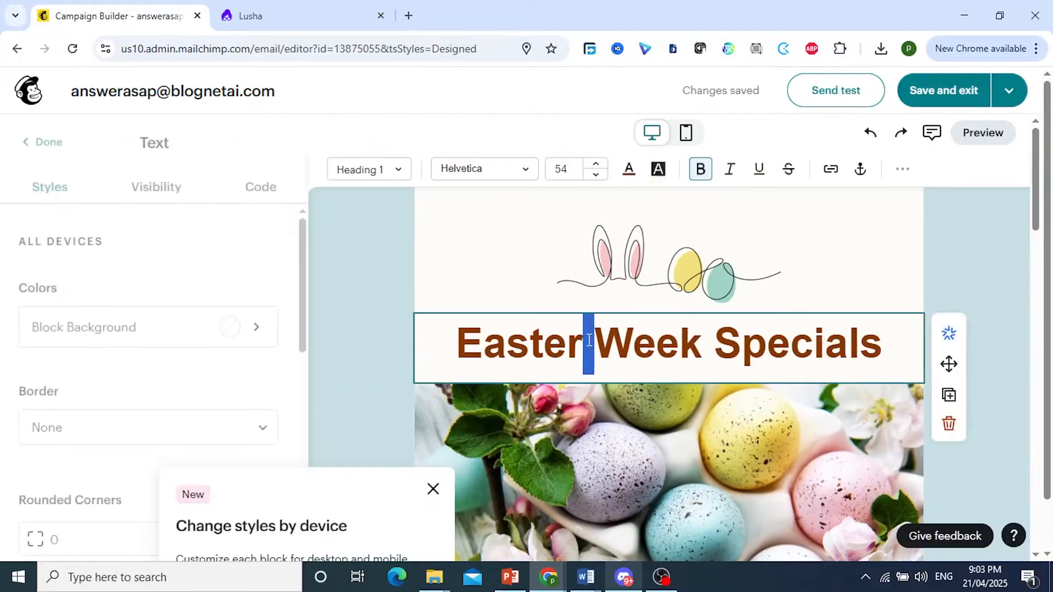
left_click(567, 342)
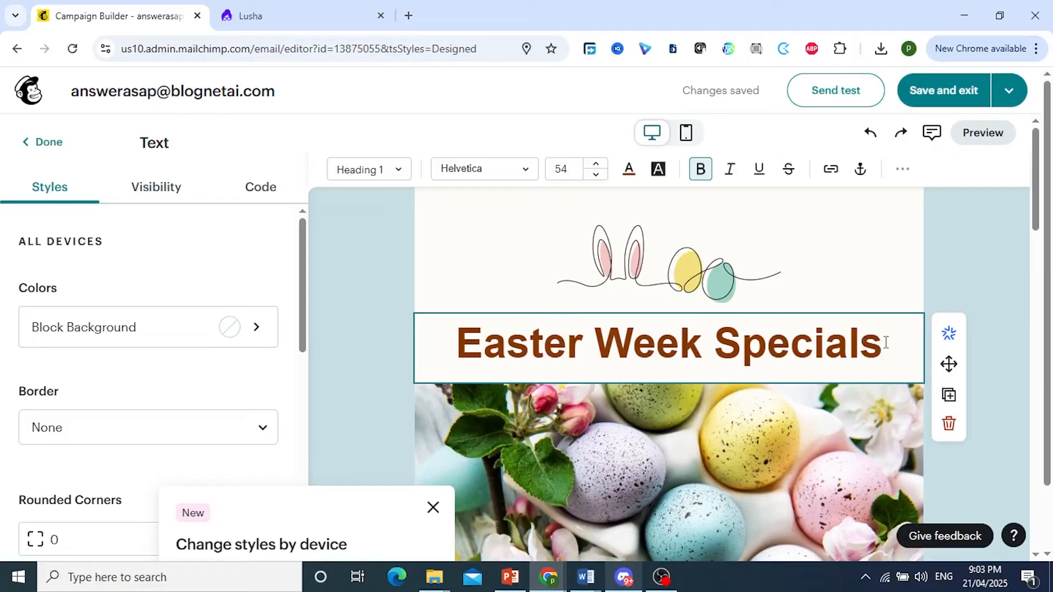
left_click(886, 343)
type("!")
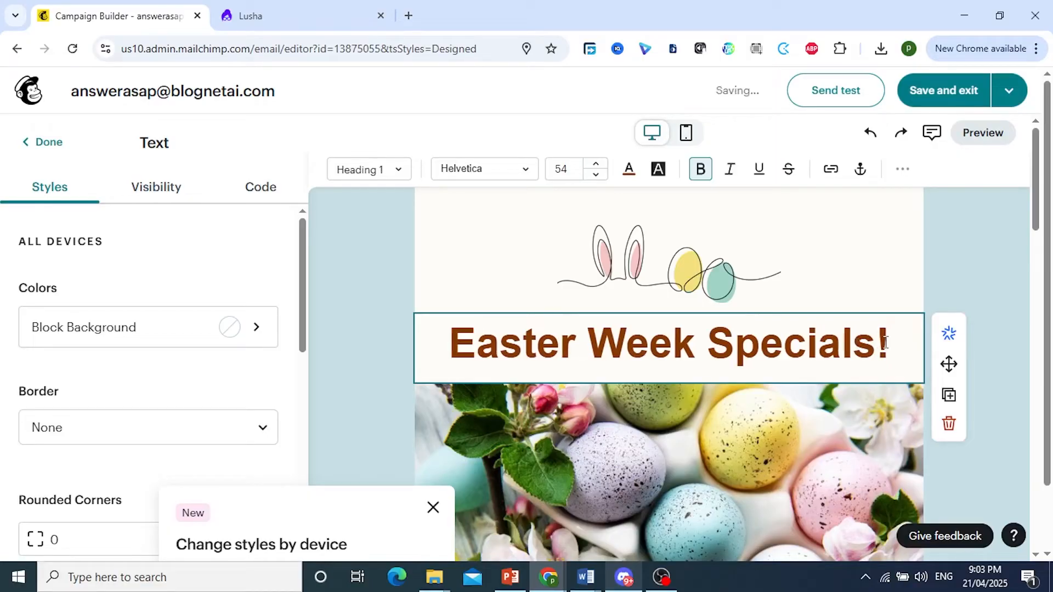
Step: Change the text color of the whole "Easter Week Specials!" heading to bright orange-red
left_click_drag(453, 350, 926, 348)
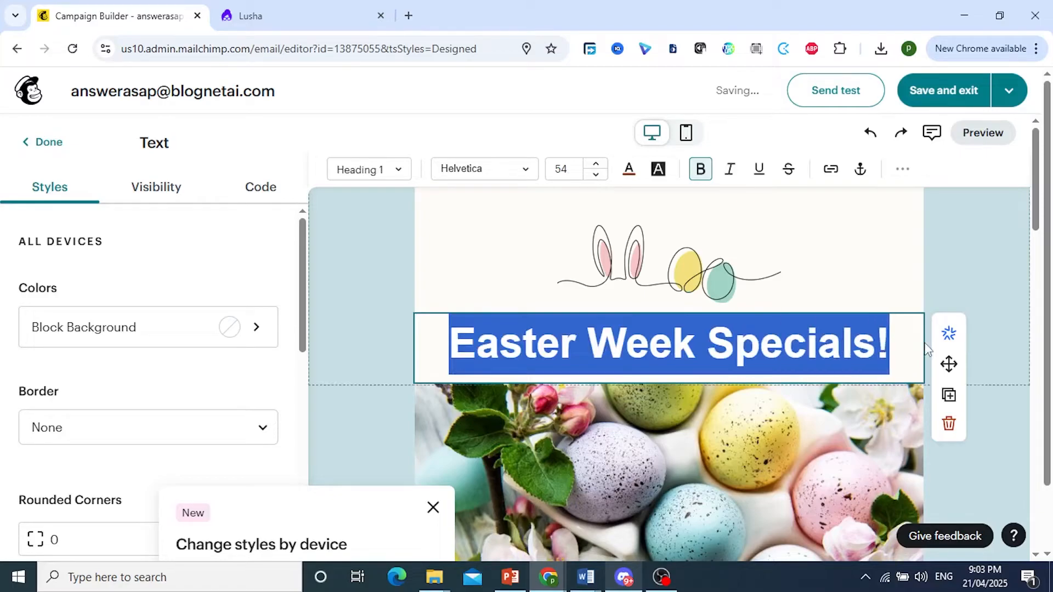
left_click(630, 172)
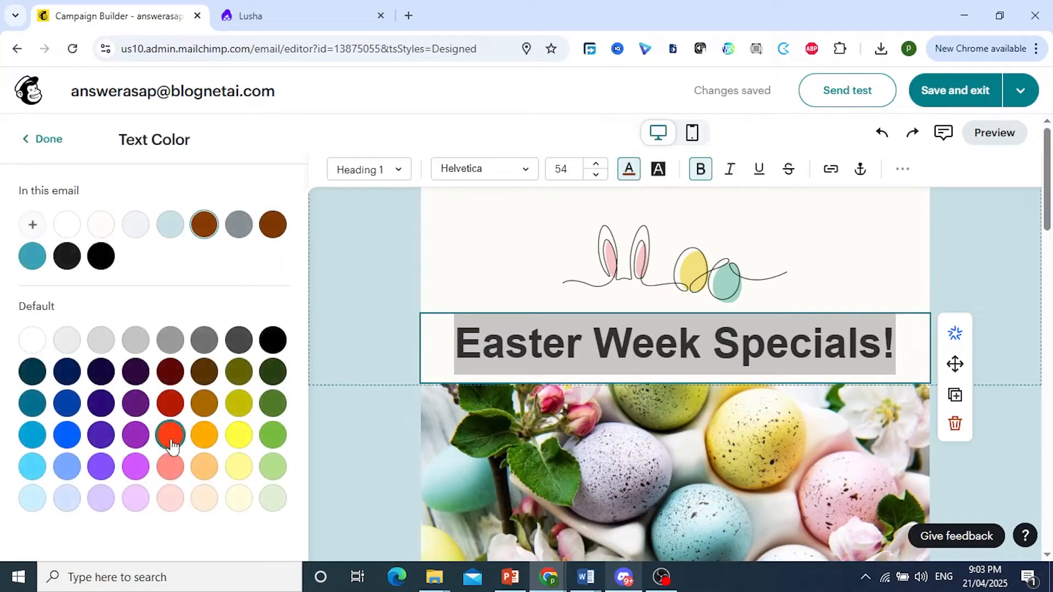
left_click(310, 323)
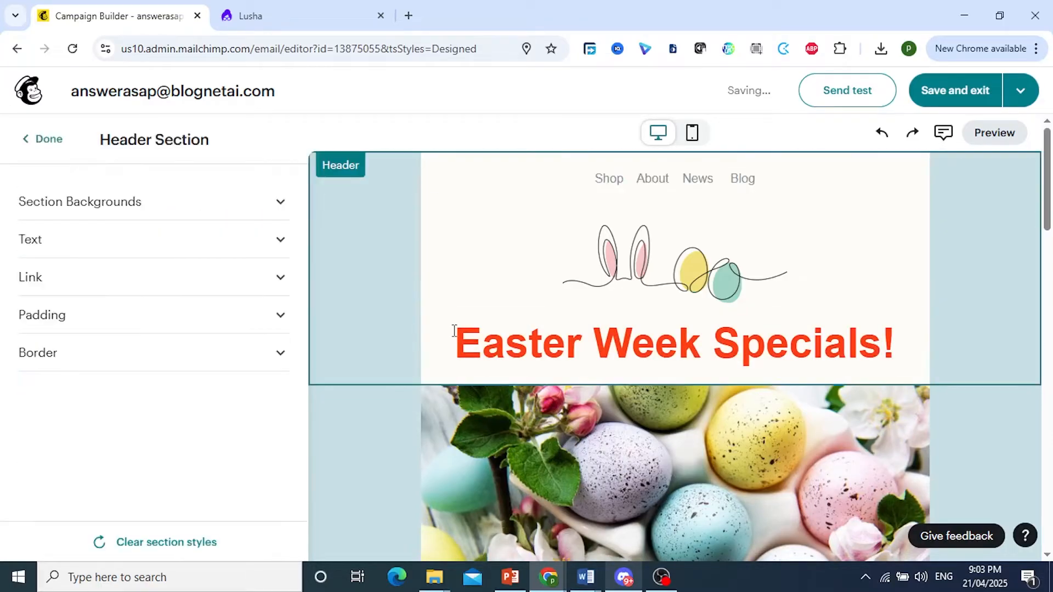
Step: Try a salmon-pink content background color for the header section and undo it
left_click(185, 211)
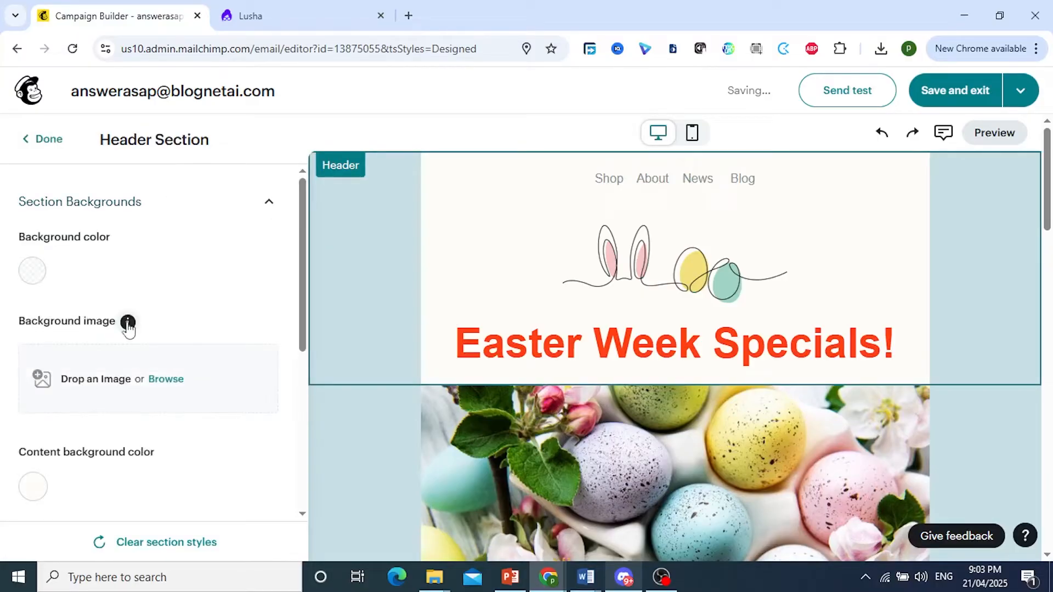
scroll(138, 360, "down", 1)
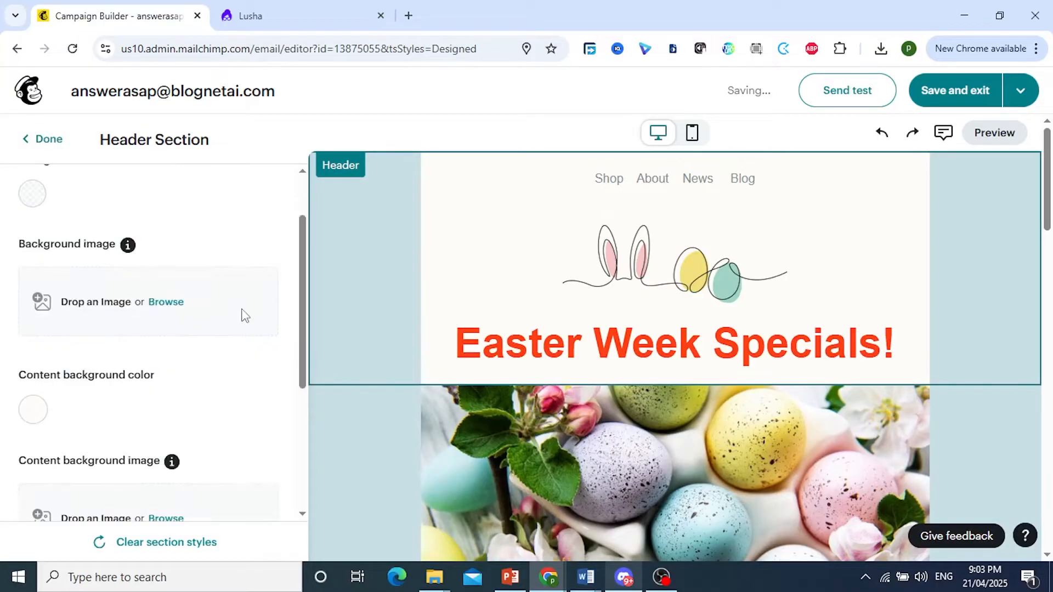
left_click(33, 421)
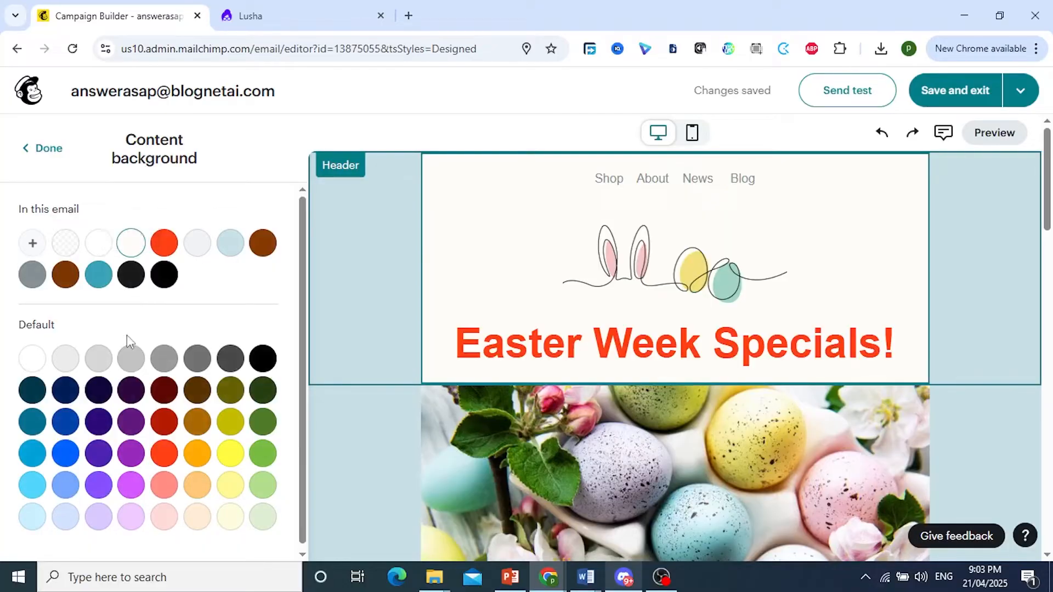
scroll(164, 508, "down", 1)
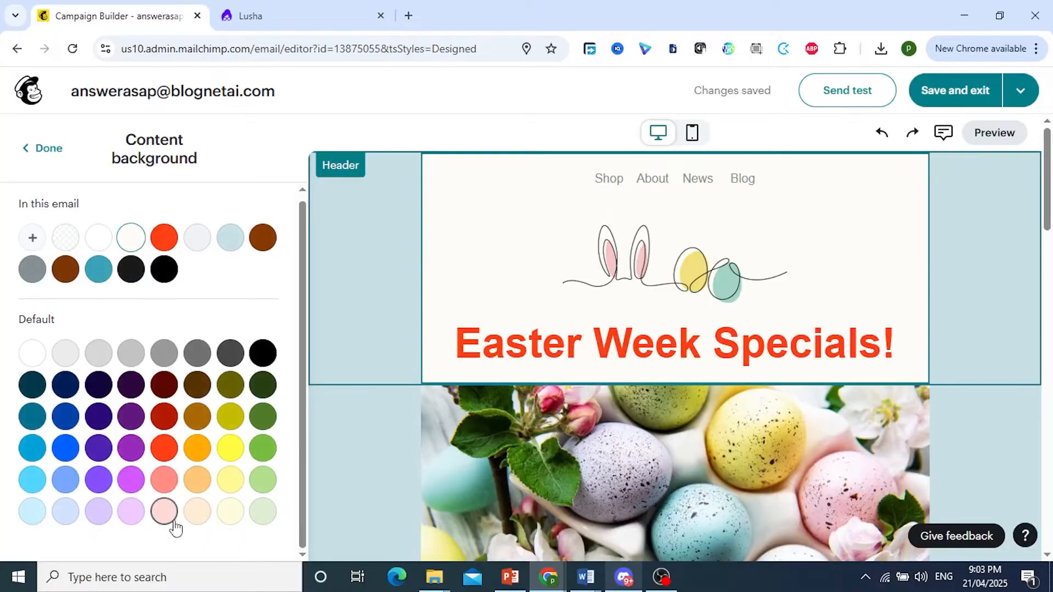
left_click(170, 484)
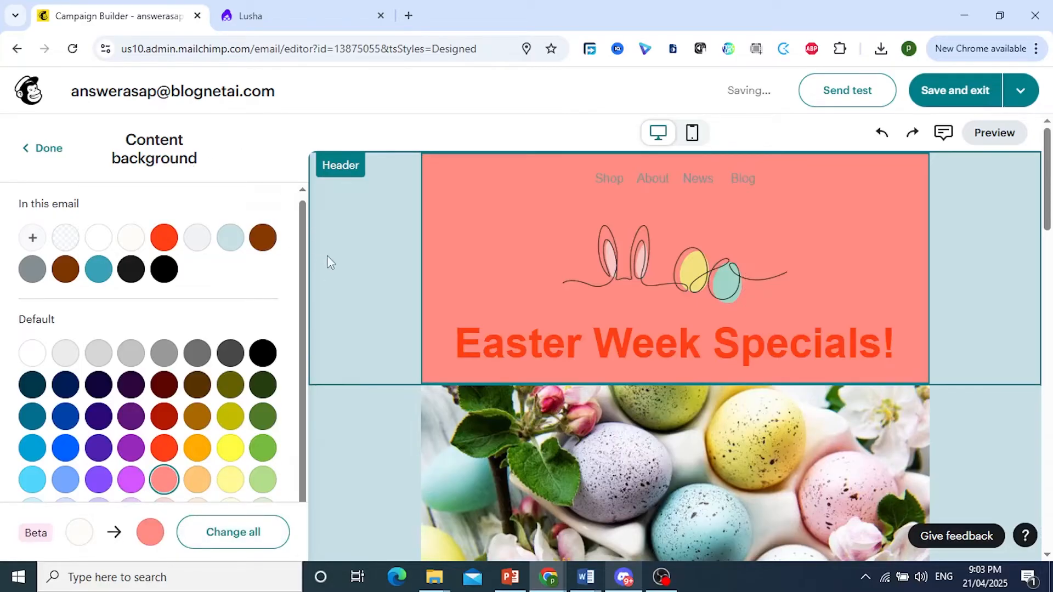
left_click(881, 133)
left_click(41, 148)
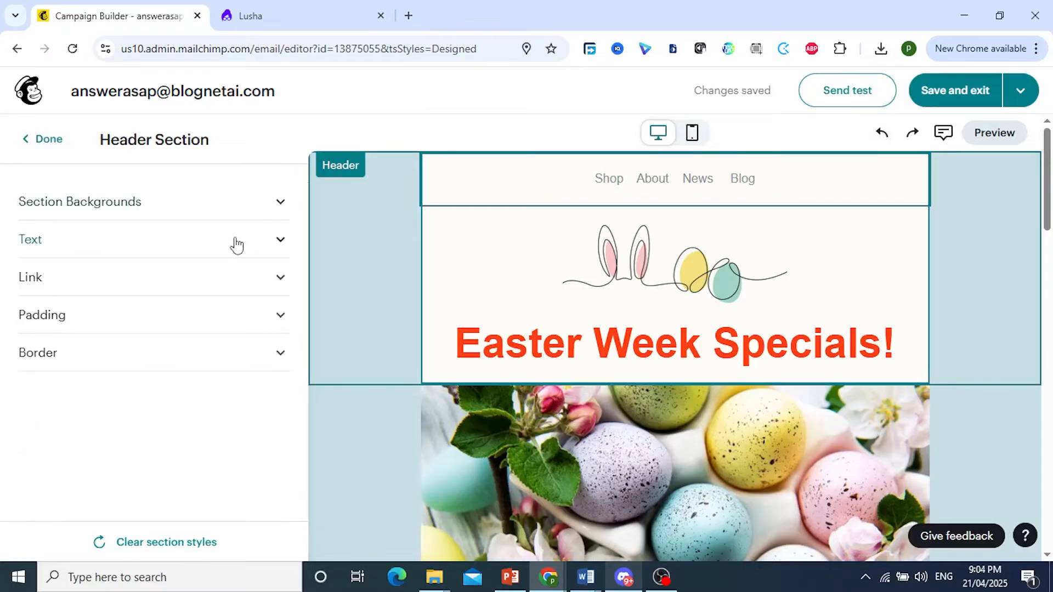
Step: Examine the header section's text and link style settings, and leave the section's settings
left_click(241, 254)
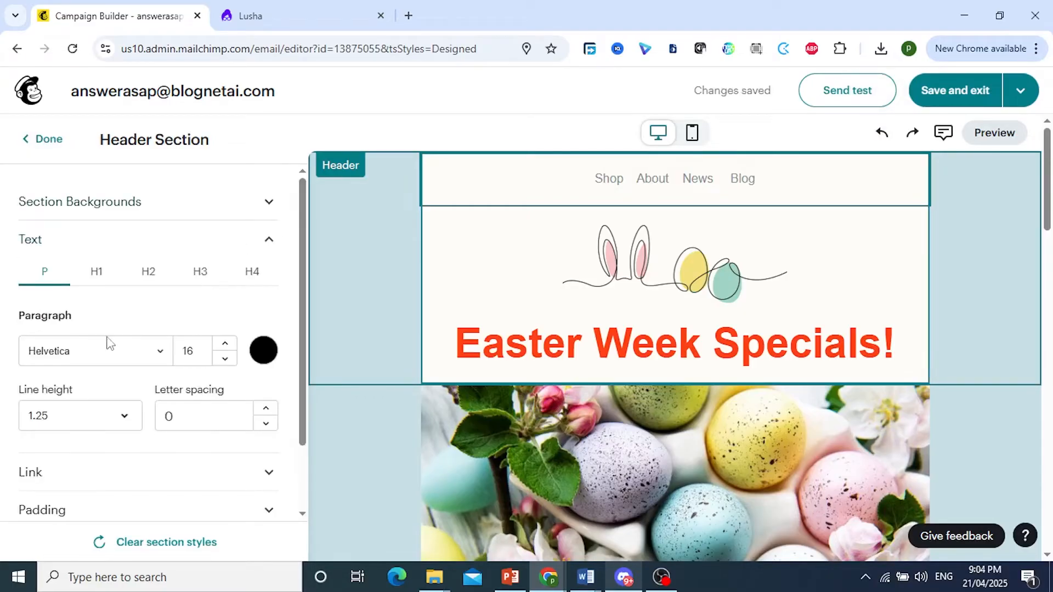
scroll(110, 346, "down", 1)
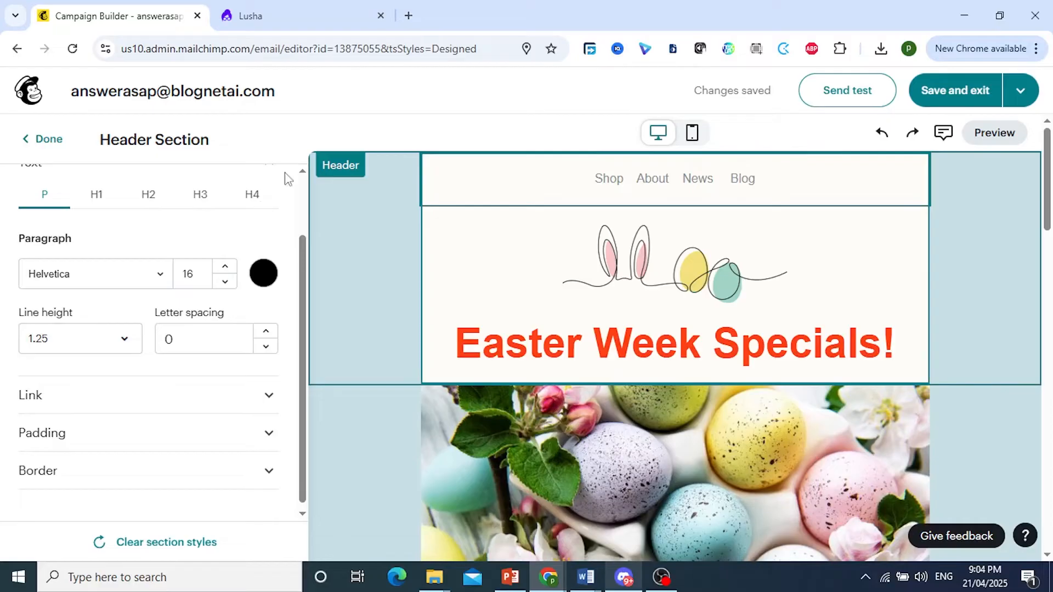
scroll(214, 178, "up", 1)
left_click(262, 242)
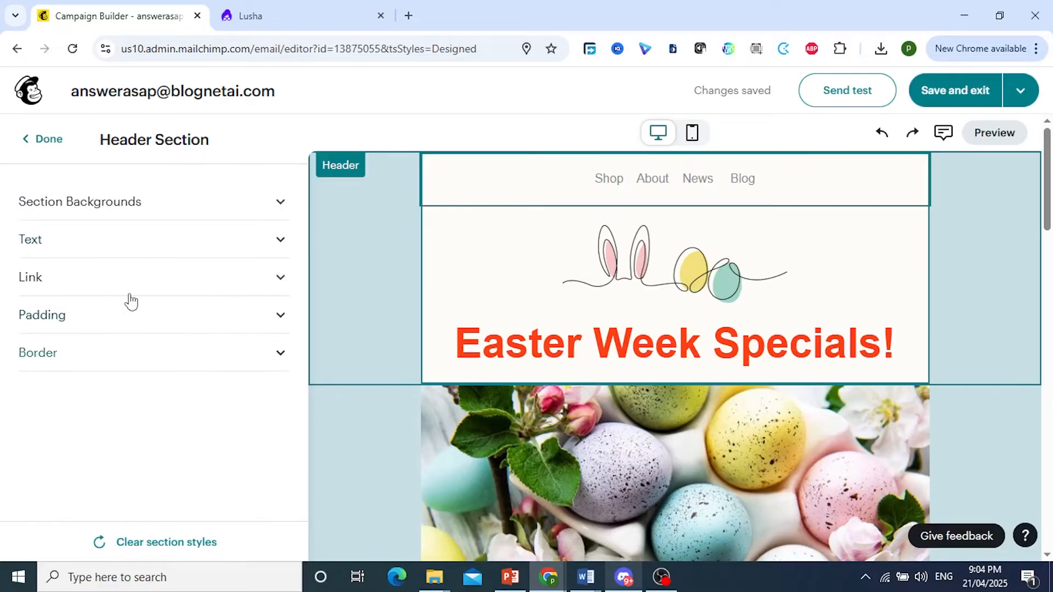
left_click(192, 278)
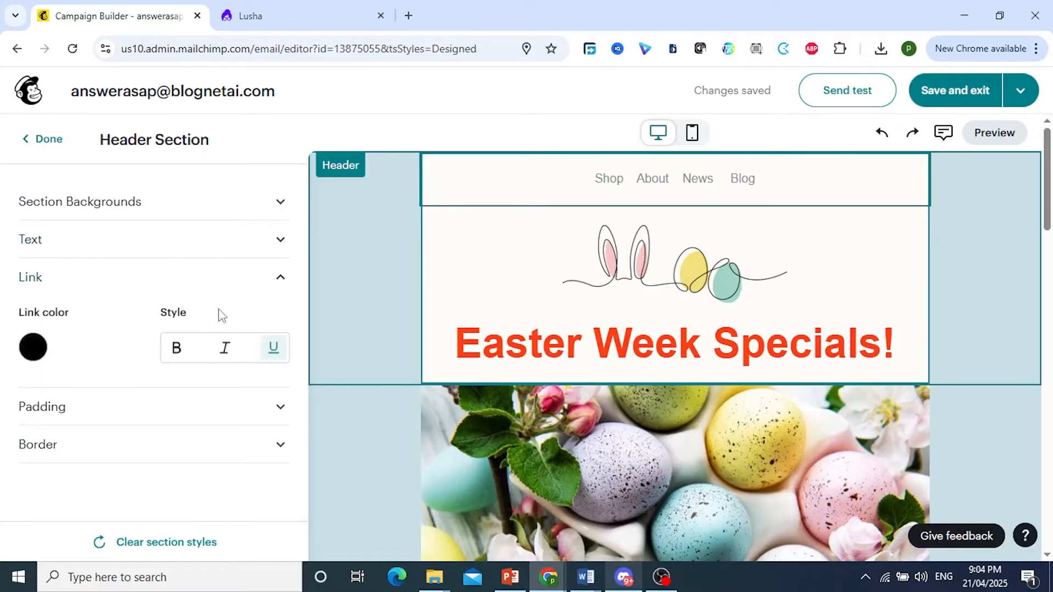
left_click(267, 285)
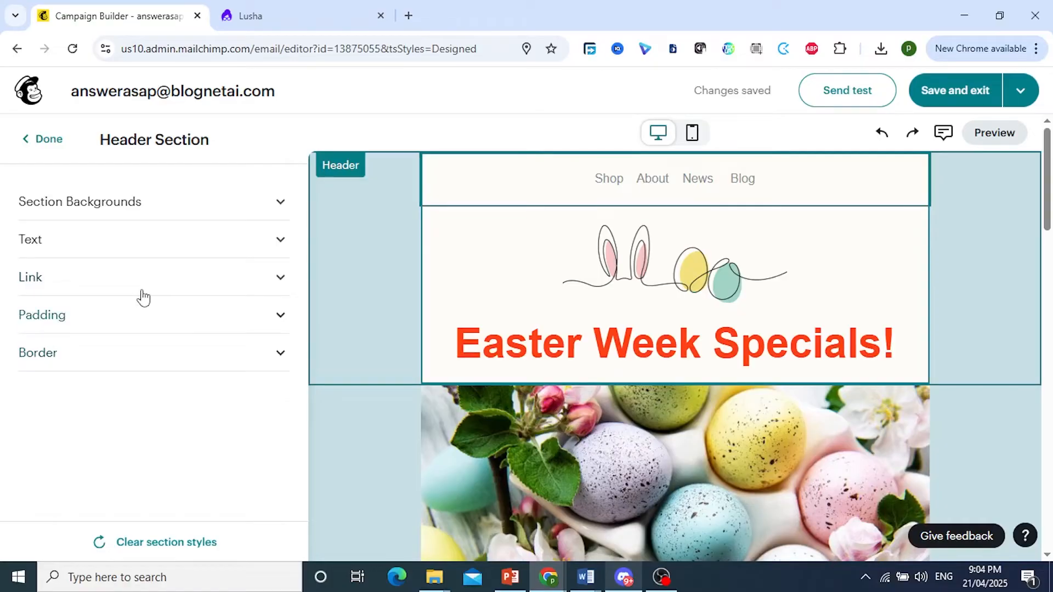
left_click(48, 144)
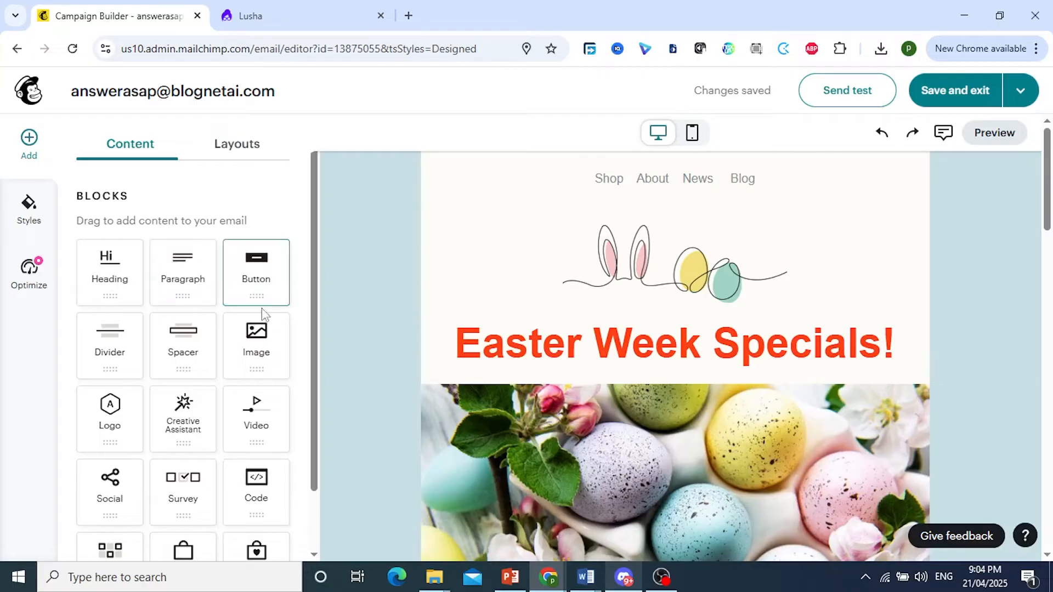
Step: Insert an empty image block in the header, to the left of the bunny-ears and eggs illustration
left_click_drag(265, 349, 468, 242)
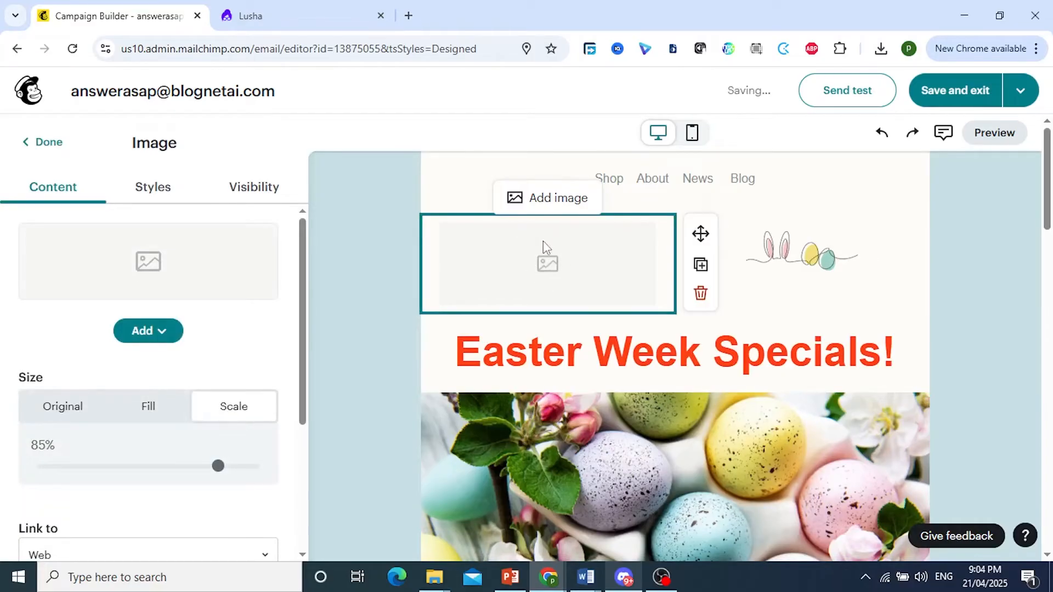
Step: Look at the uploaded images available for the empty header image block, leave without choosing one, and undo the block's insertion
left_click(159, 333)
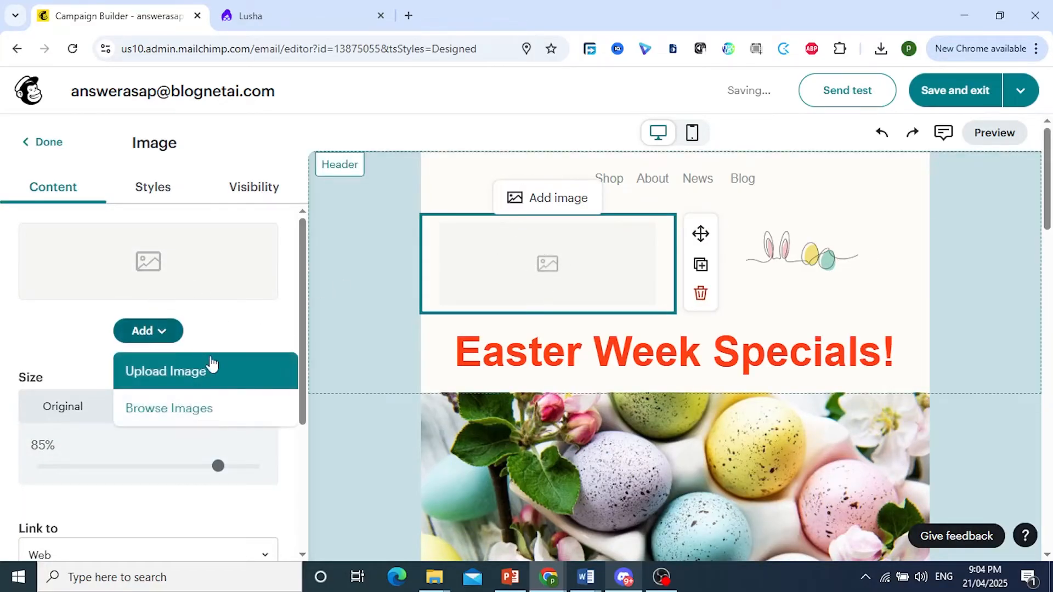
left_click(194, 425)
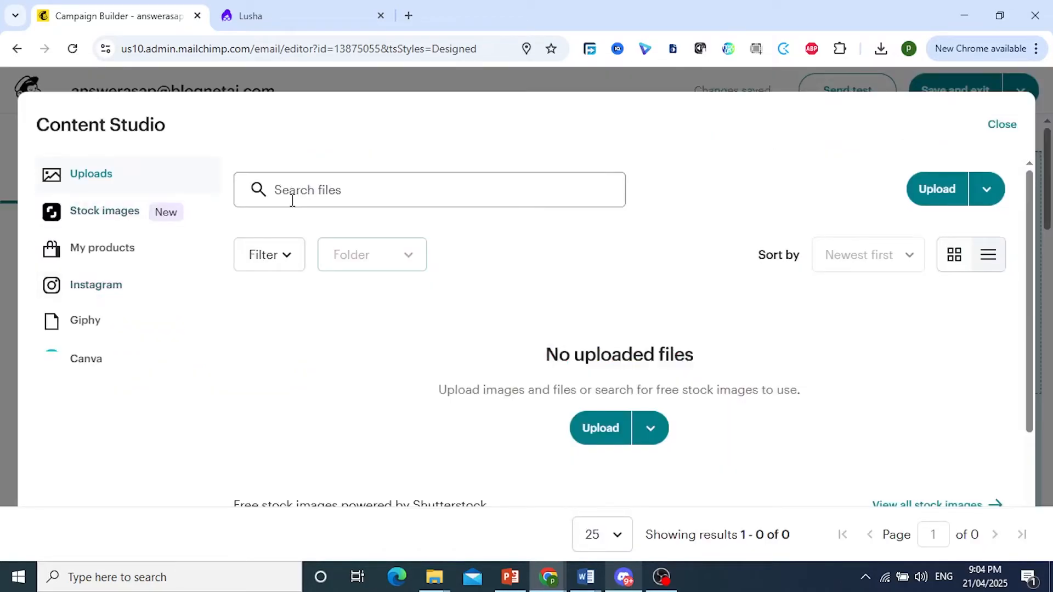
left_click(994, 125)
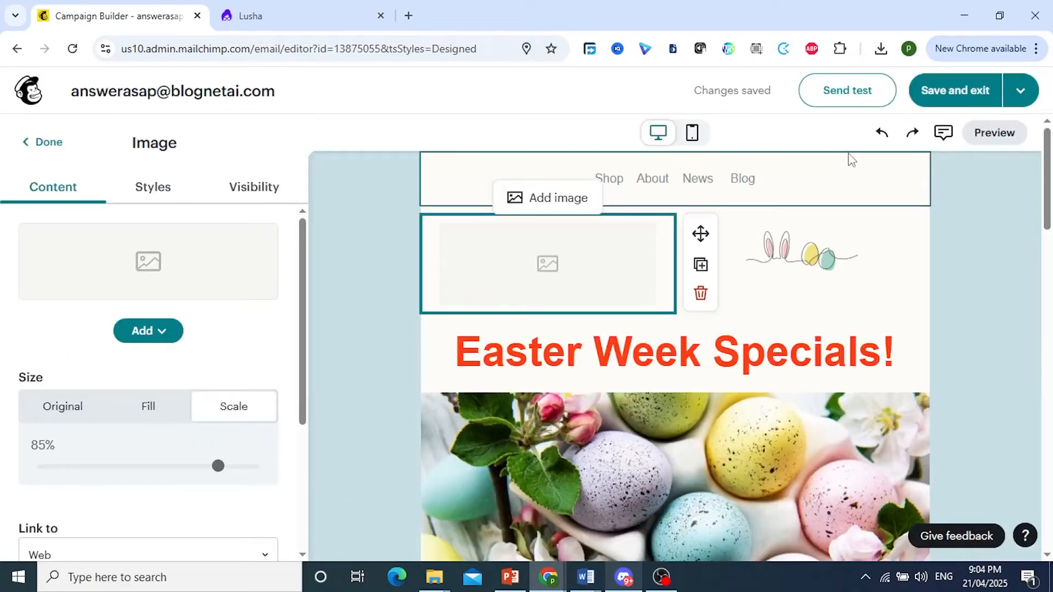
left_click(882, 133)
Step: Examine the email-wide background and body color styles and the suggested optimizations for the email, without applying any of them
left_click(29, 207)
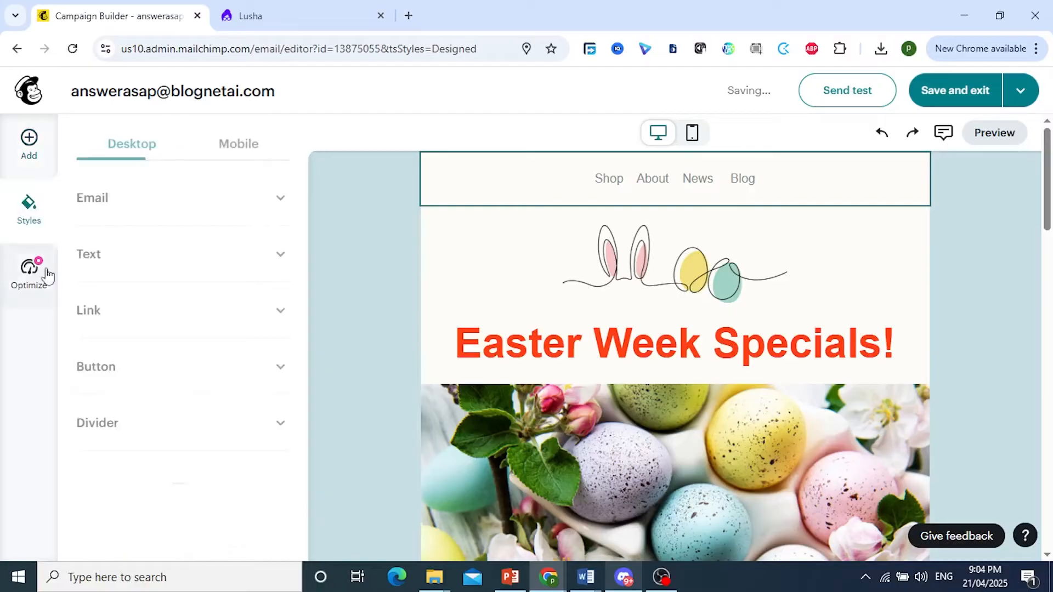
left_click(205, 213)
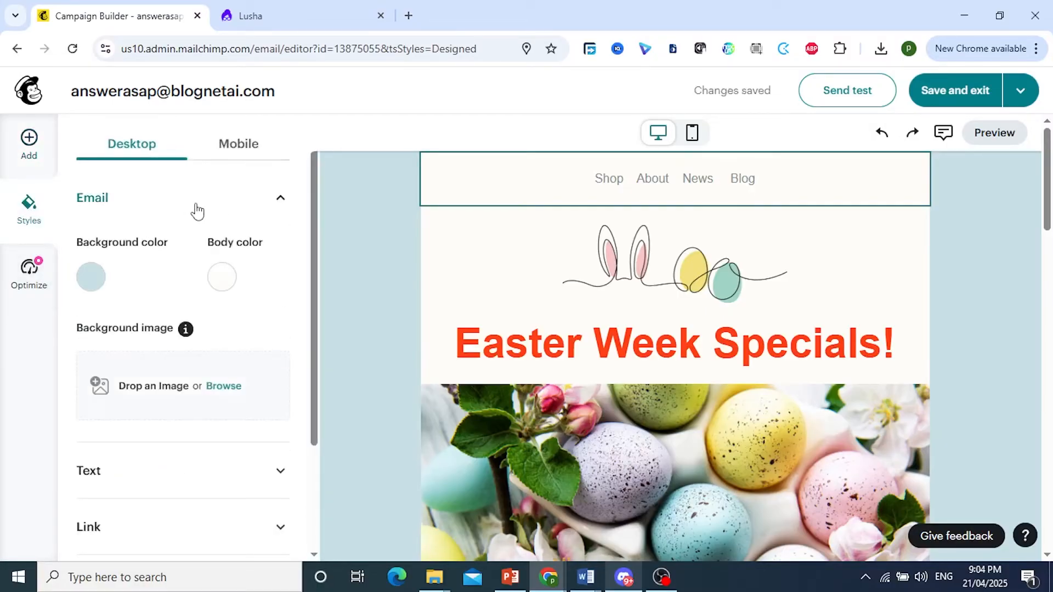
left_click(192, 211)
left_click(30, 298)
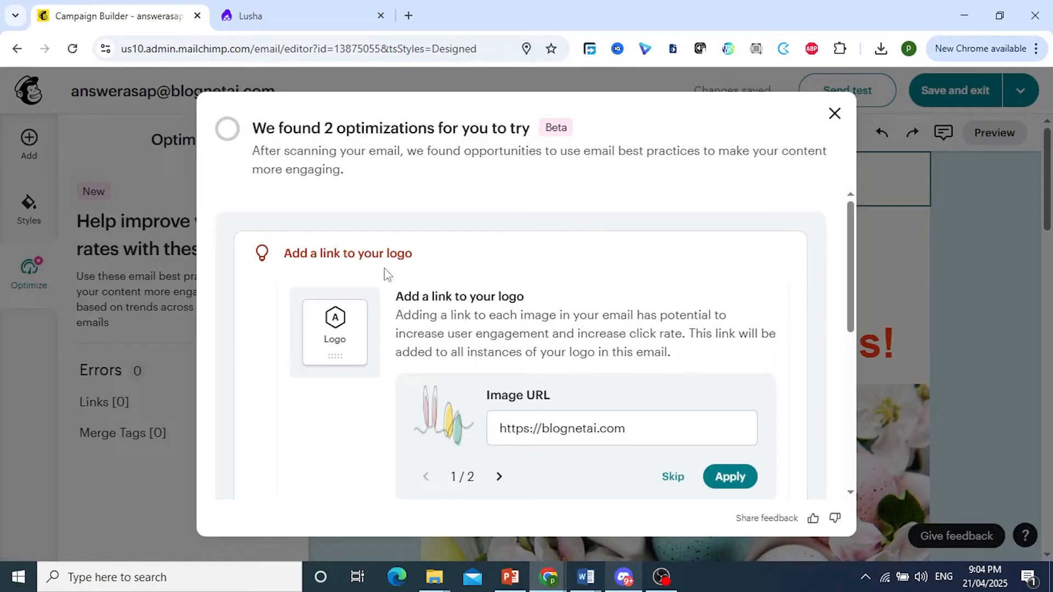
scroll(416, 308, "down", 5)
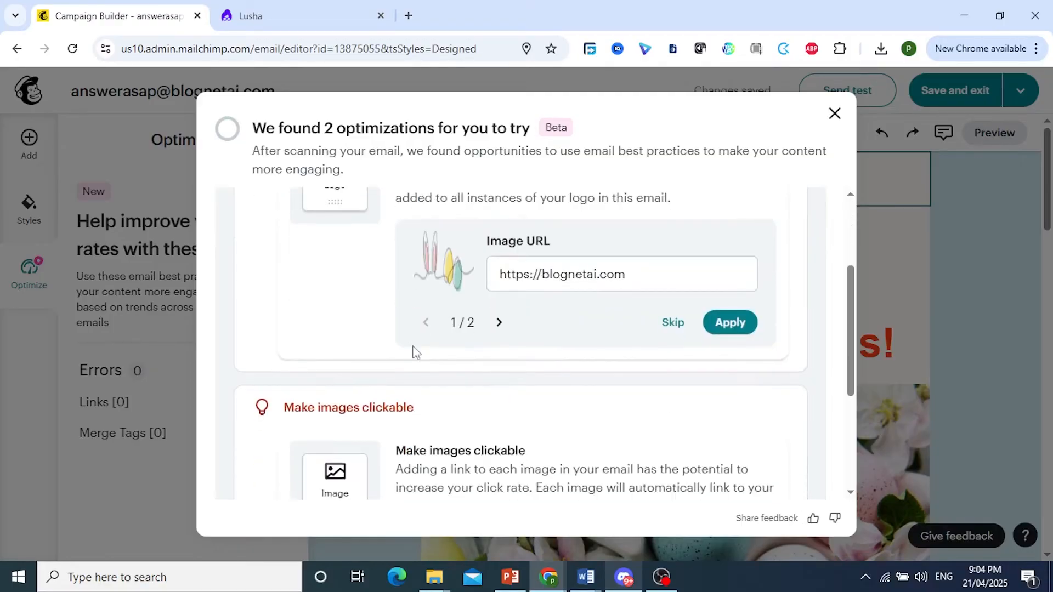
left_click(835, 113)
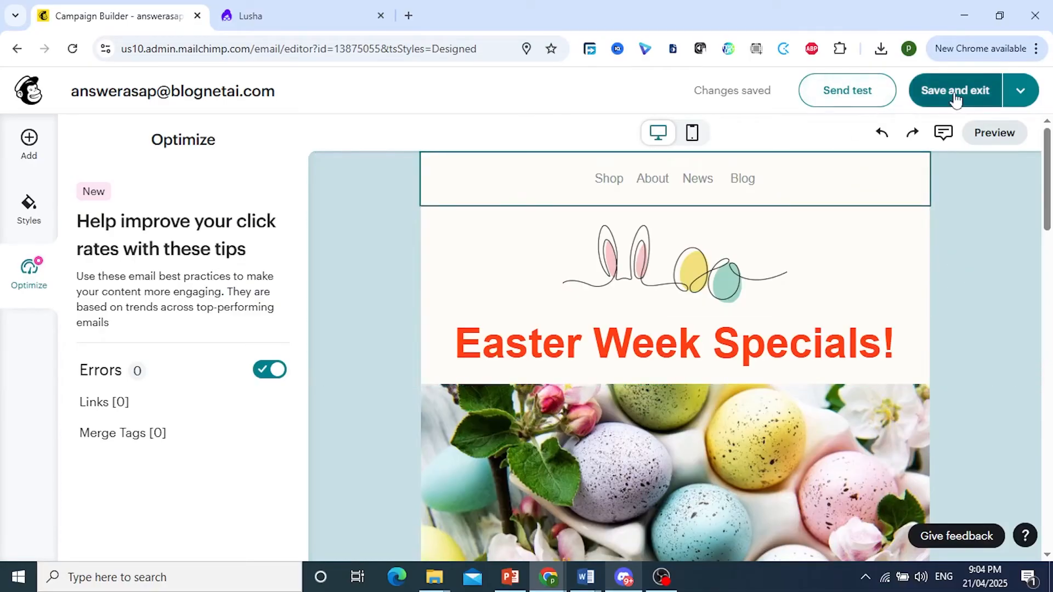
Step: Save the email design, exit the editor and review the campaign's recipient, sender, subject, send time and content sections
left_click(974, 98)
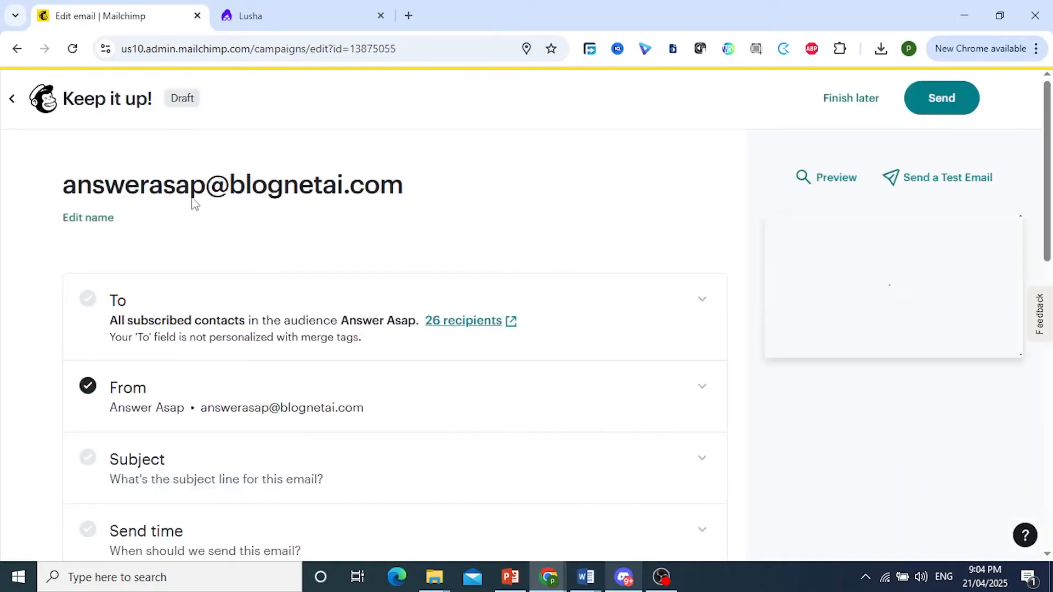
scroll(183, 225, "down", 3)
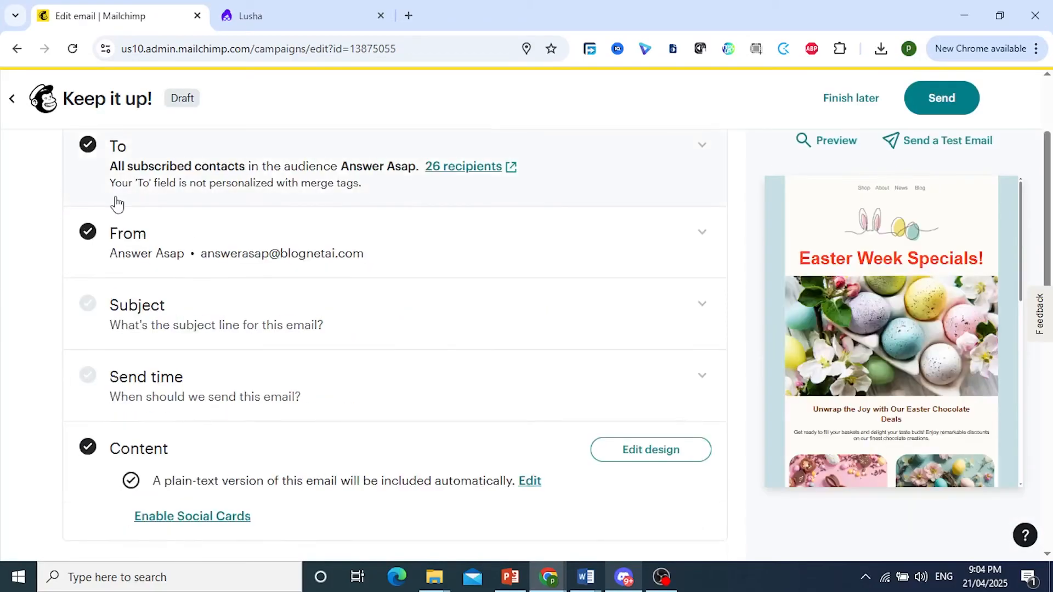
scroll(117, 204, "up", 3)
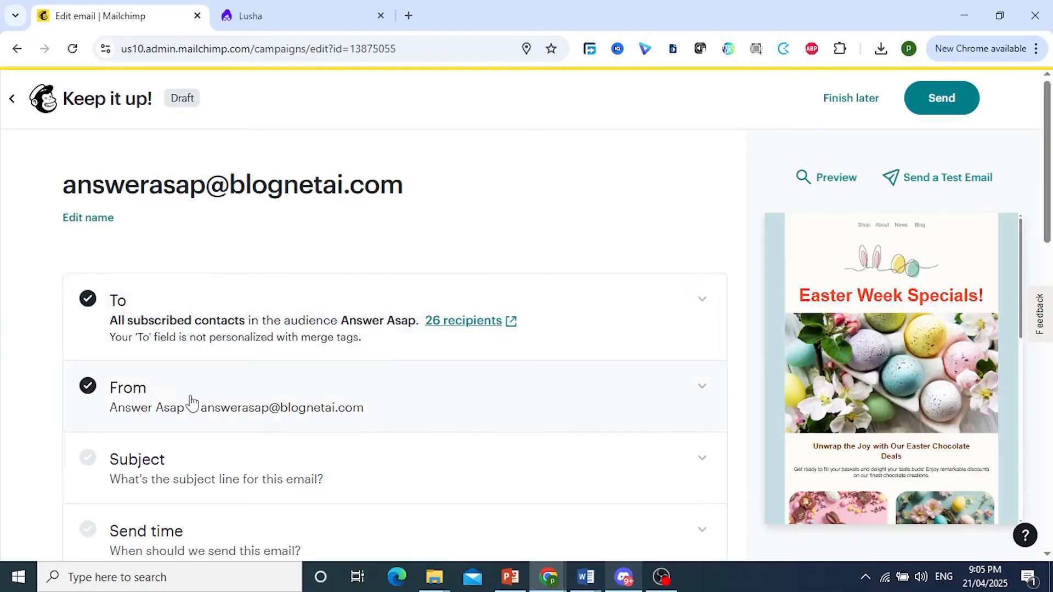
scroll(191, 403, "down", 4)
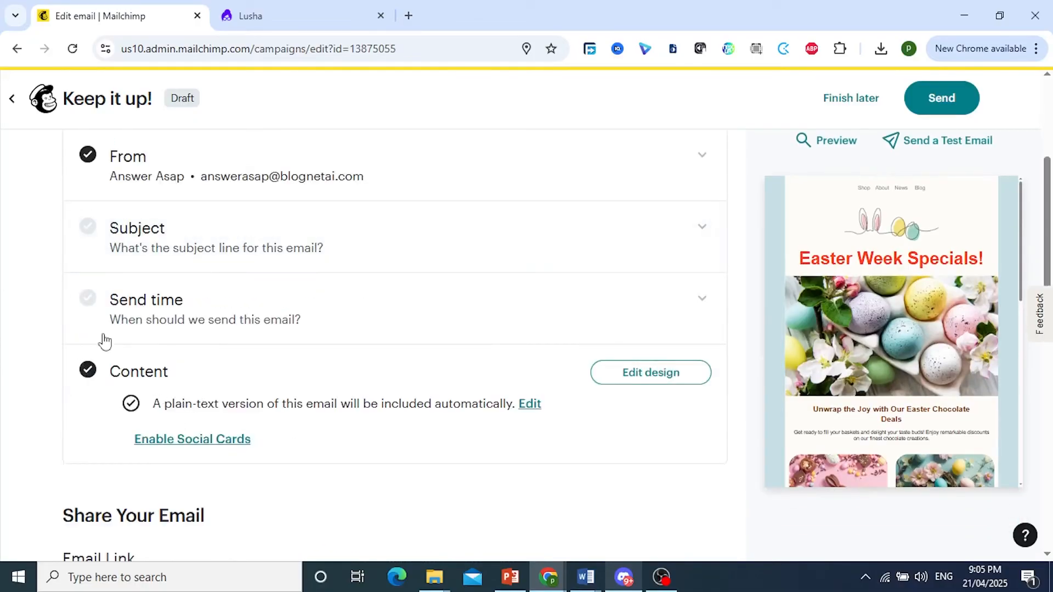
Step: Set the campaign's subject line to "Happy Easter!" with no preview text, and save it
left_click(110, 243)
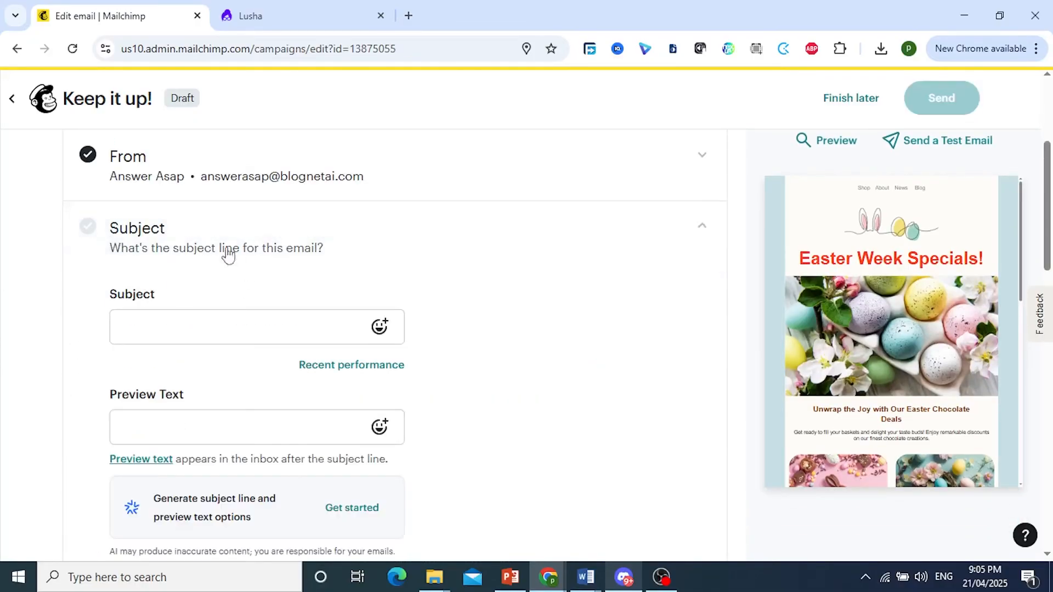
left_click(197, 341)
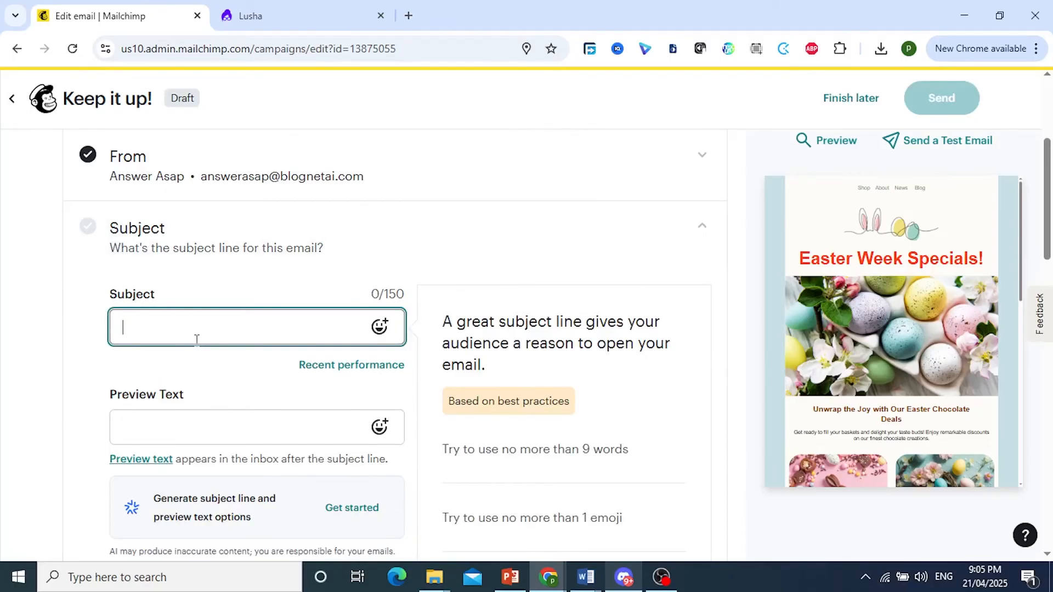
type("happy easte")
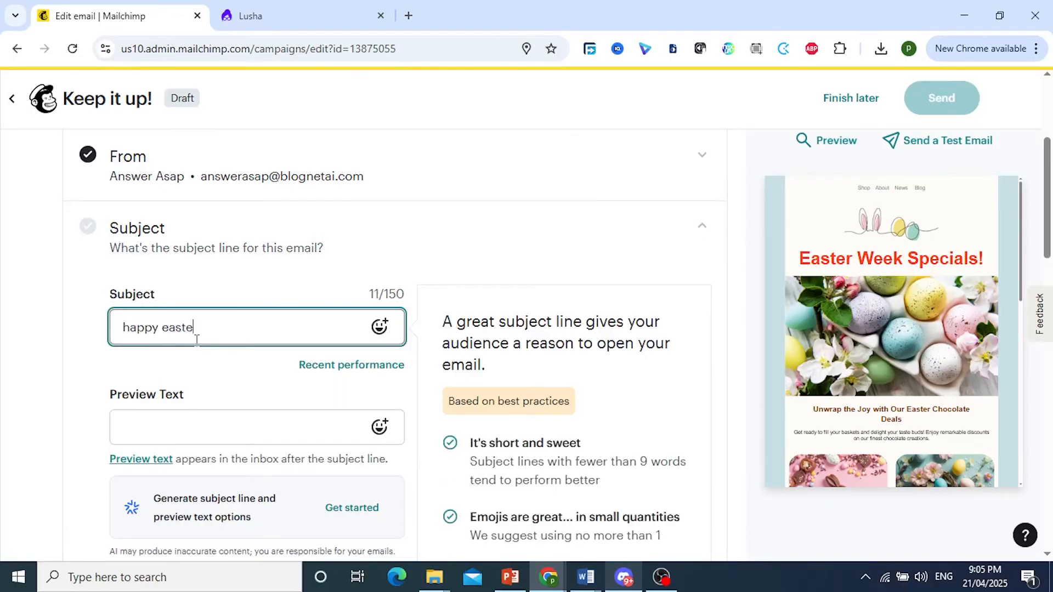
type("r!")
left_click(130, 327)
key("BackSpace")
type("H")
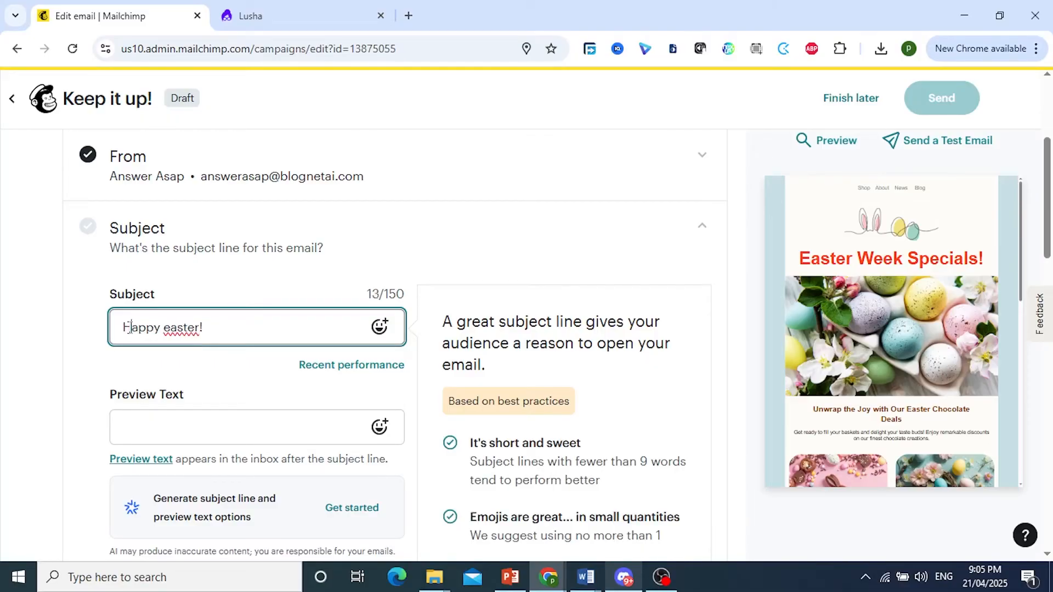
left_click(169, 332)
key("BackSpace")
type("E")
scroll(287, 455, "down", 3)
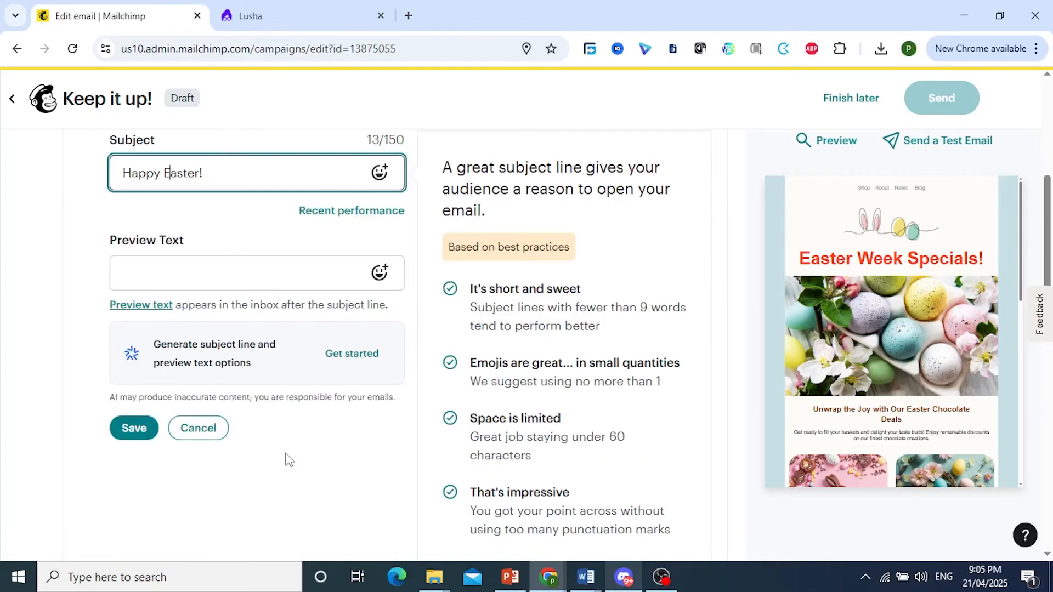
scroll(132, 386, "down", 1)
left_click(134, 357)
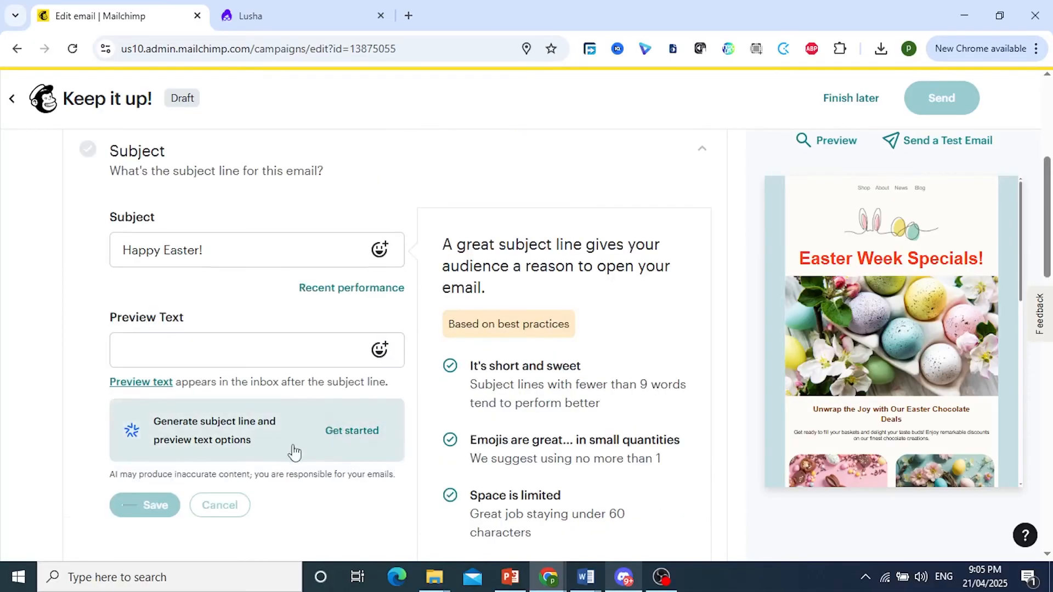
Step: Schedule the delivery on 2025-04-21 for when recipients are most likely to open, and save the send time
scroll(297, 383, "down", 1)
scroll(305, 376, "up", 4)
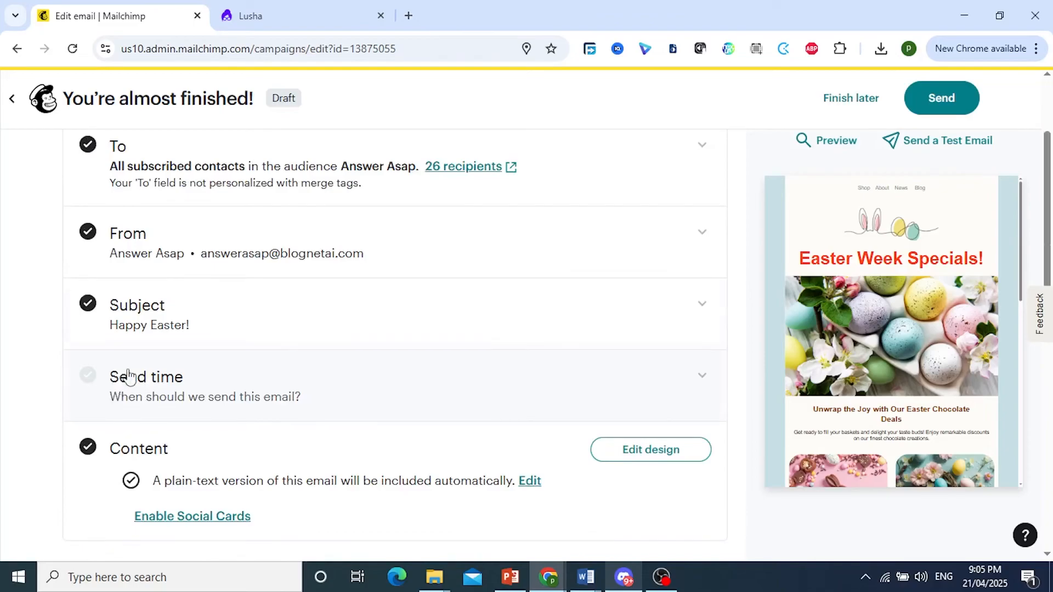
left_click(129, 377)
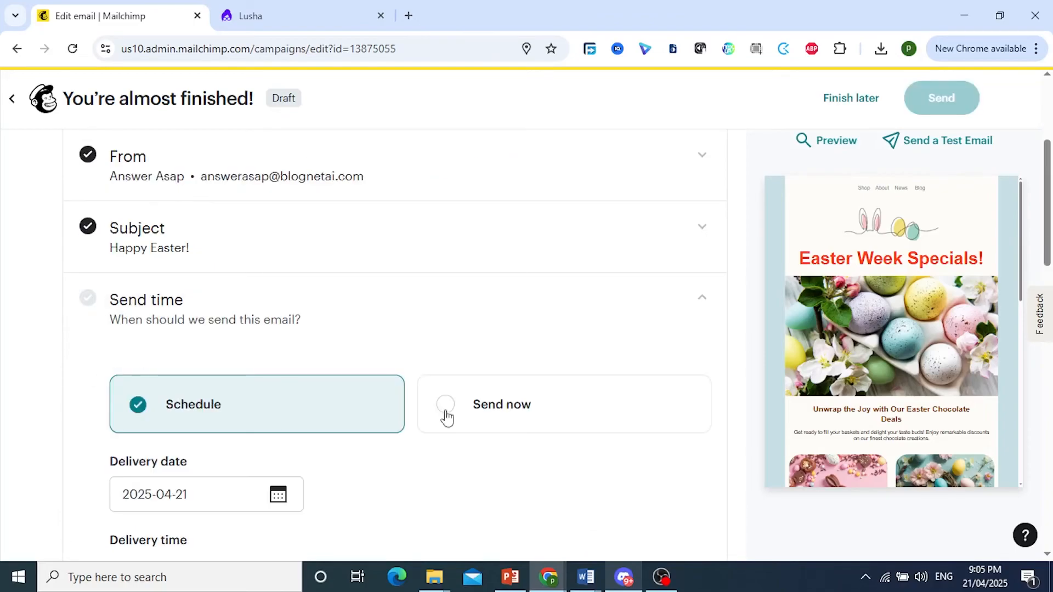
scroll(203, 426, "down", 1)
scroll(213, 421, "down", 3)
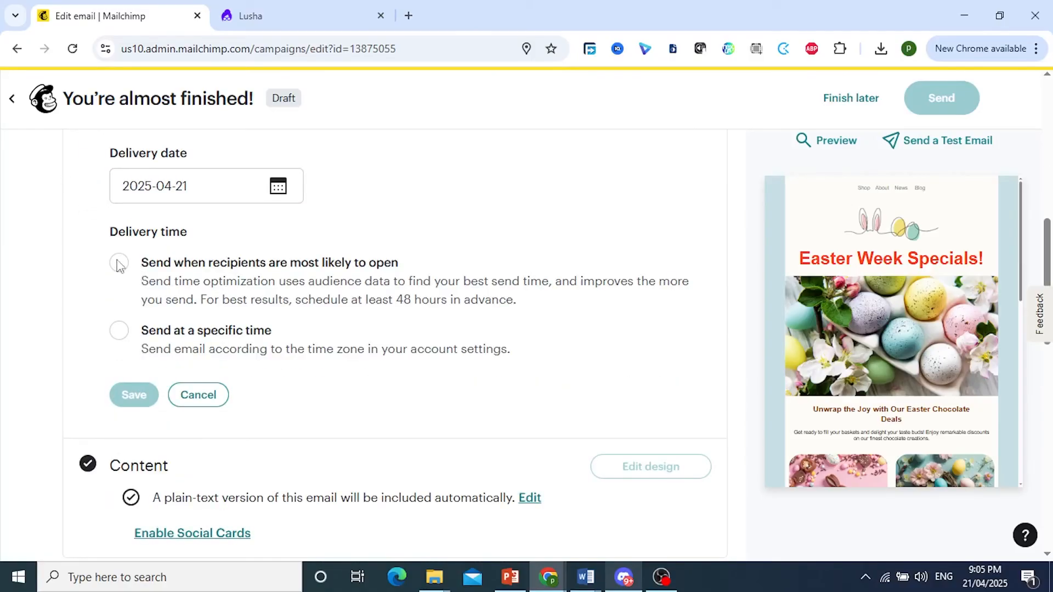
left_click(120, 263)
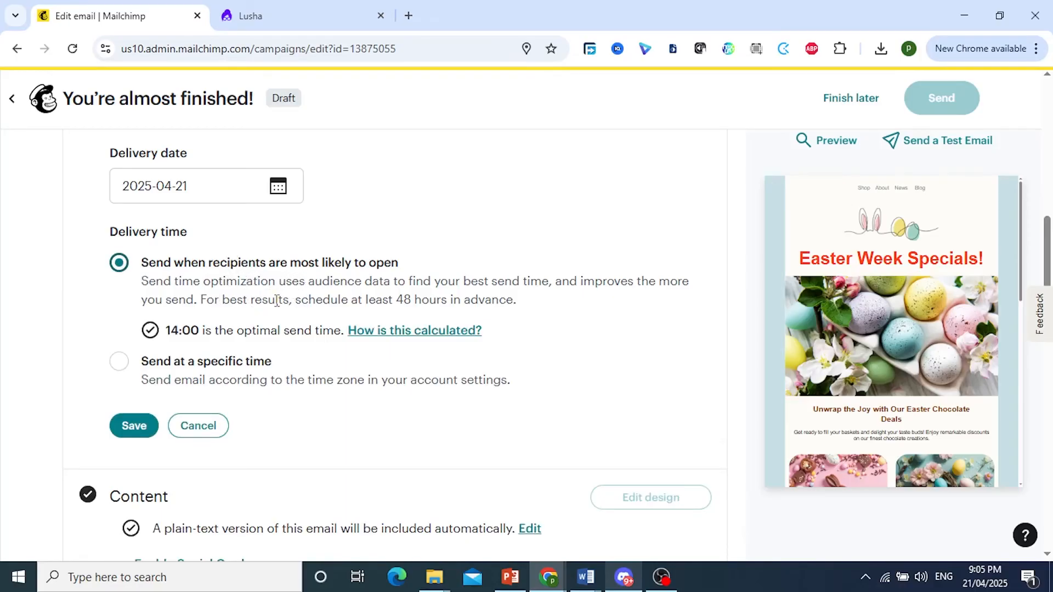
left_click(134, 425)
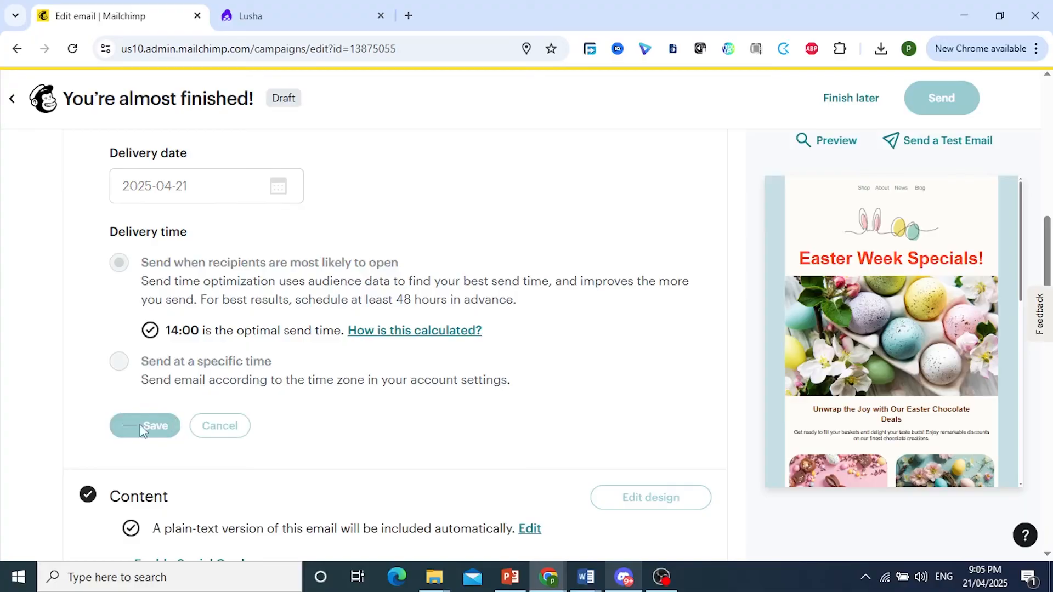
Step: Review the completed campaign sections, the email link, the social post options and the tracking settings
scroll(148, 416, "down", 2)
scroll(151, 384, "up", 10)
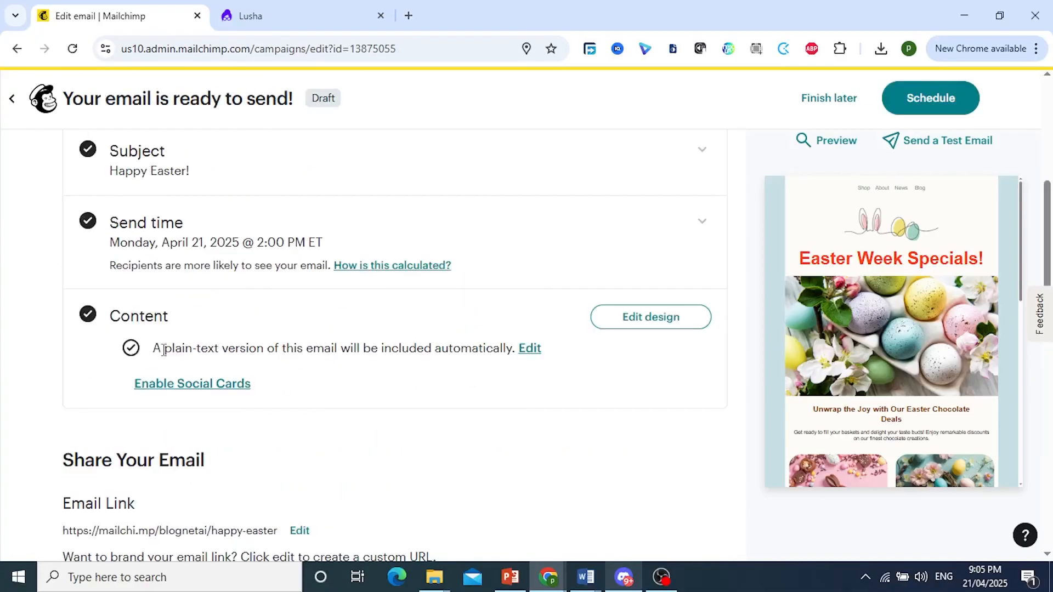
scroll(156, 316, "up", 1)
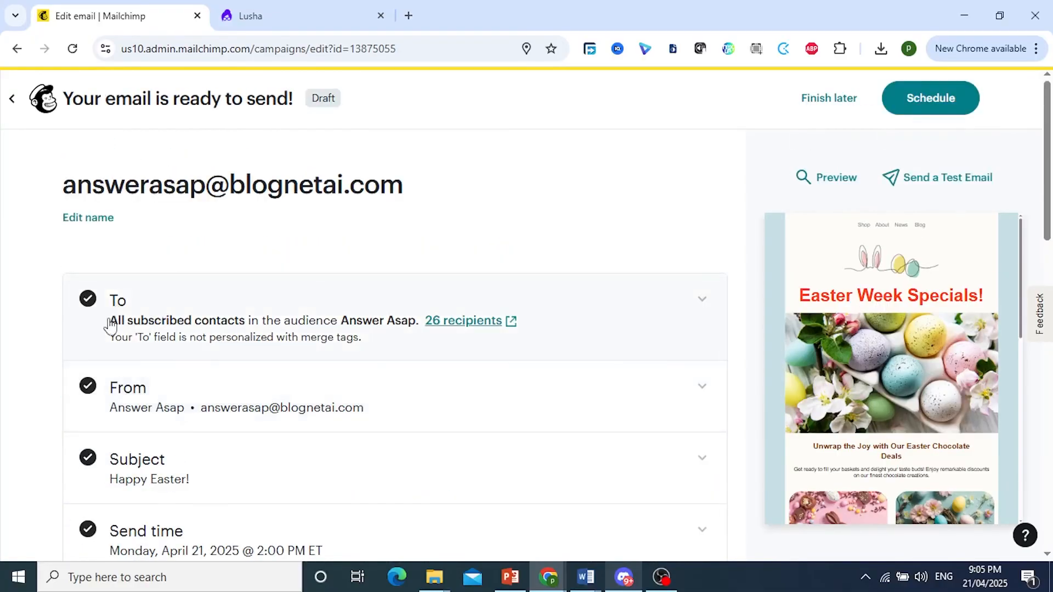
scroll(107, 327, "down", 2)
scroll(106, 328, "down", 6)
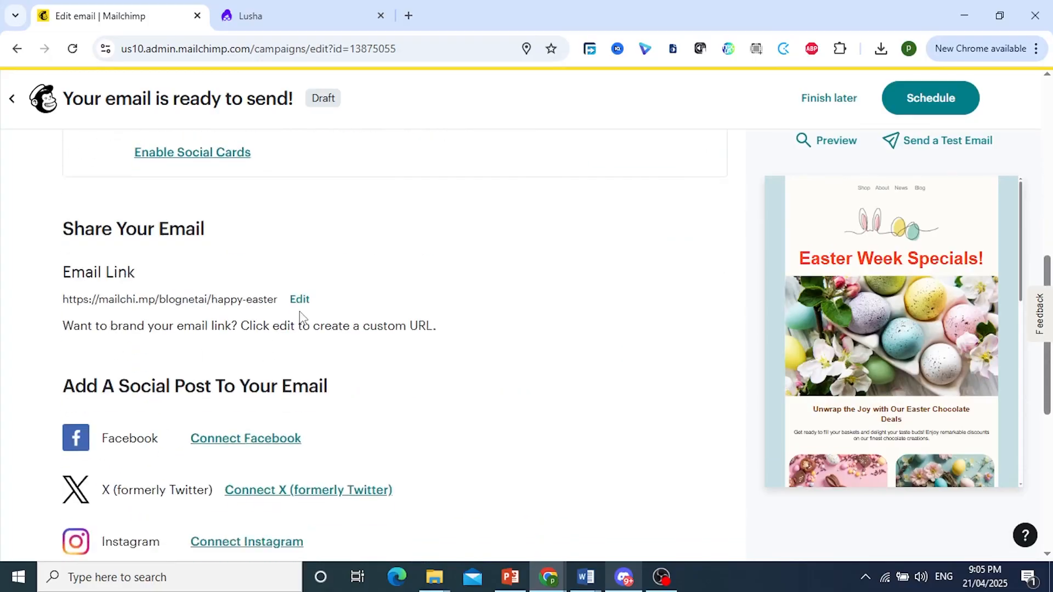
scroll(301, 322, "down", 3)
scroll(656, 254, "down", 4)
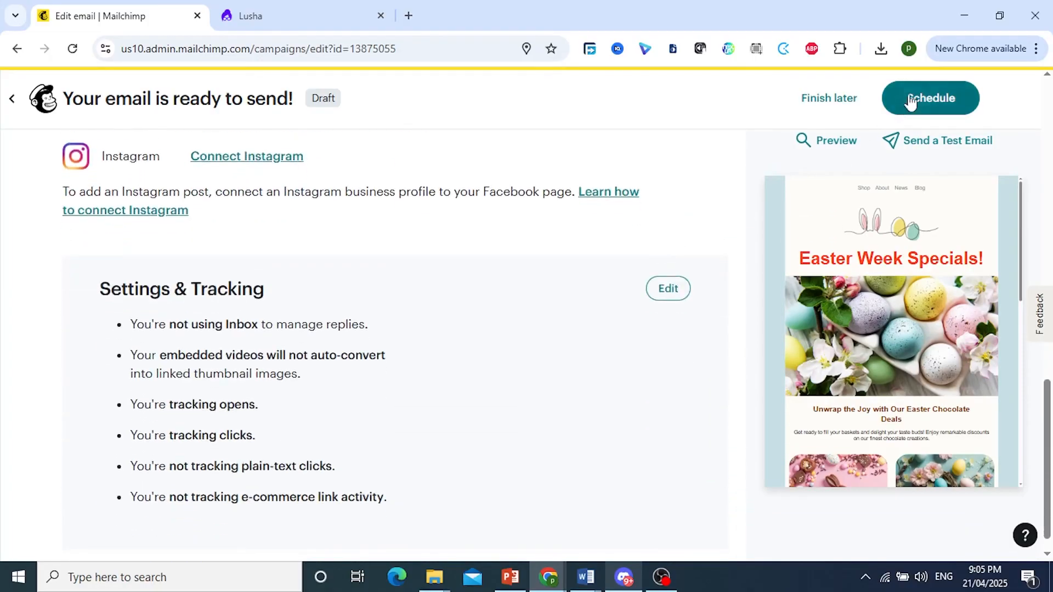
scroll(716, 284, "down", 1)
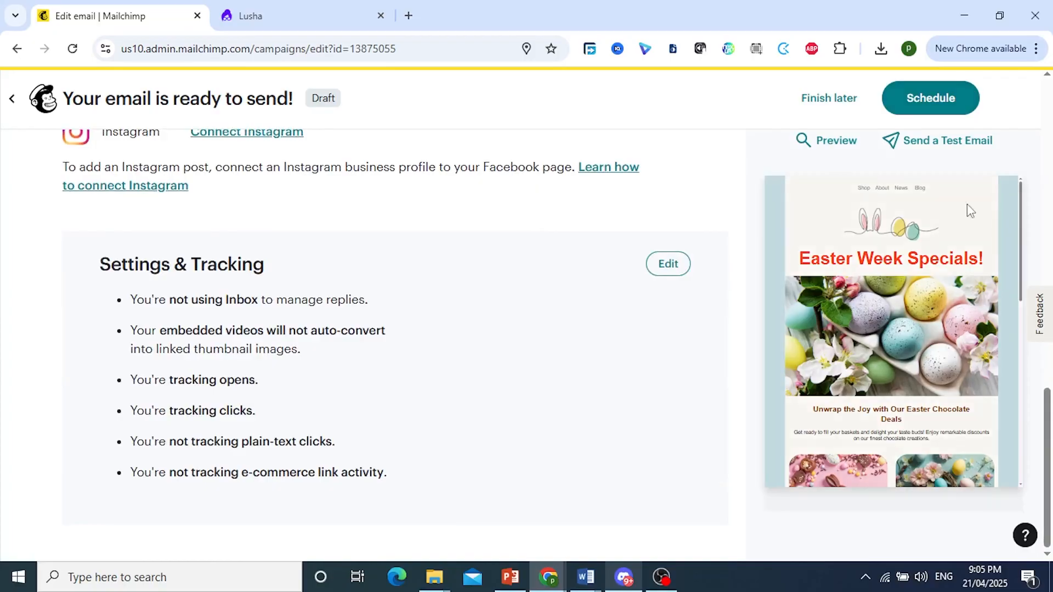
Step: Schedule the campaign for sending to all subscribed contacts and confirm the scheduling
left_click(945, 109)
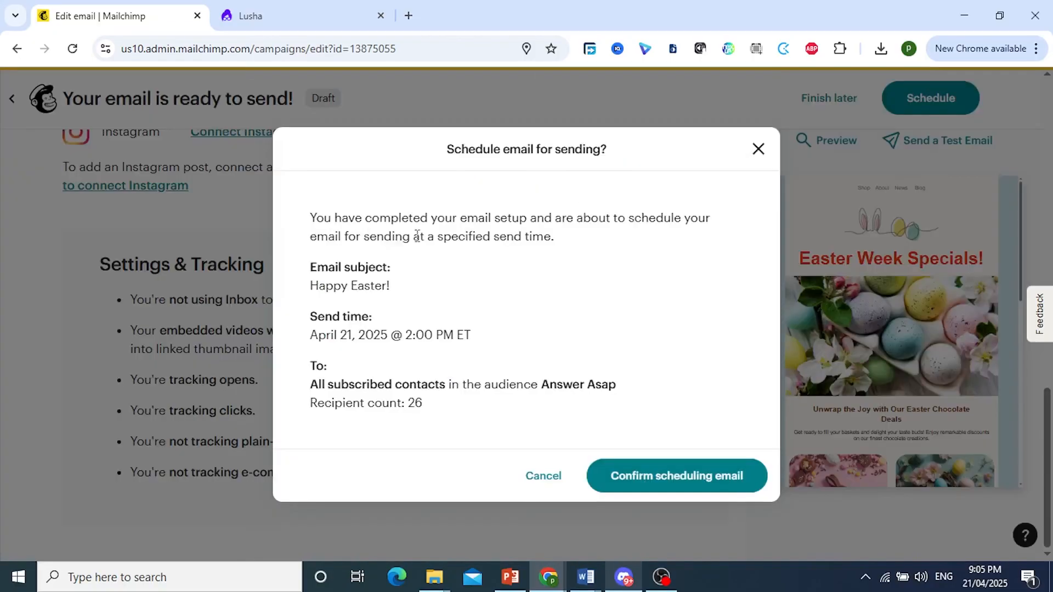
left_click(686, 476)
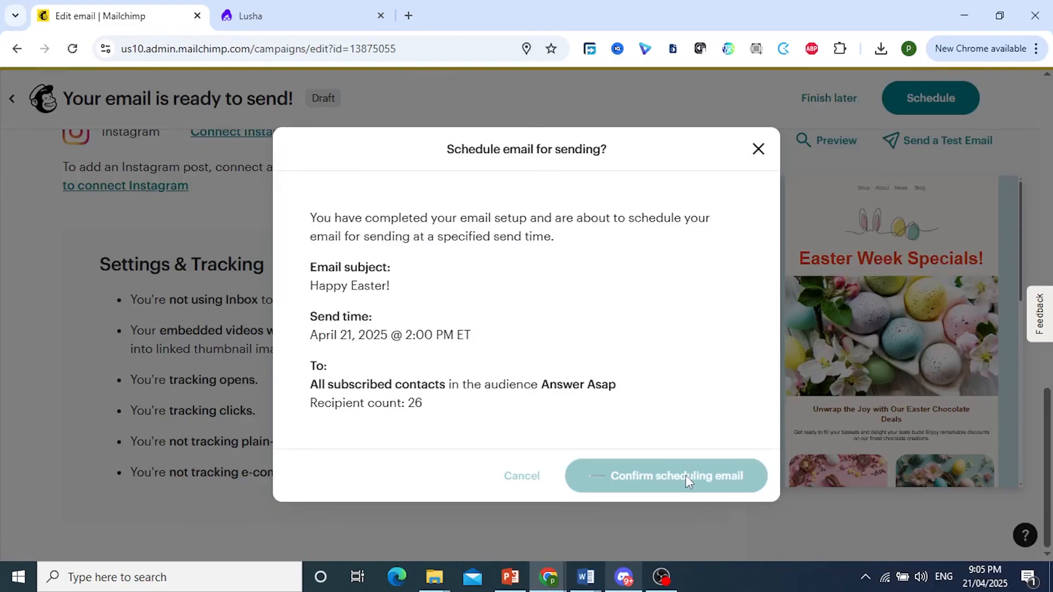